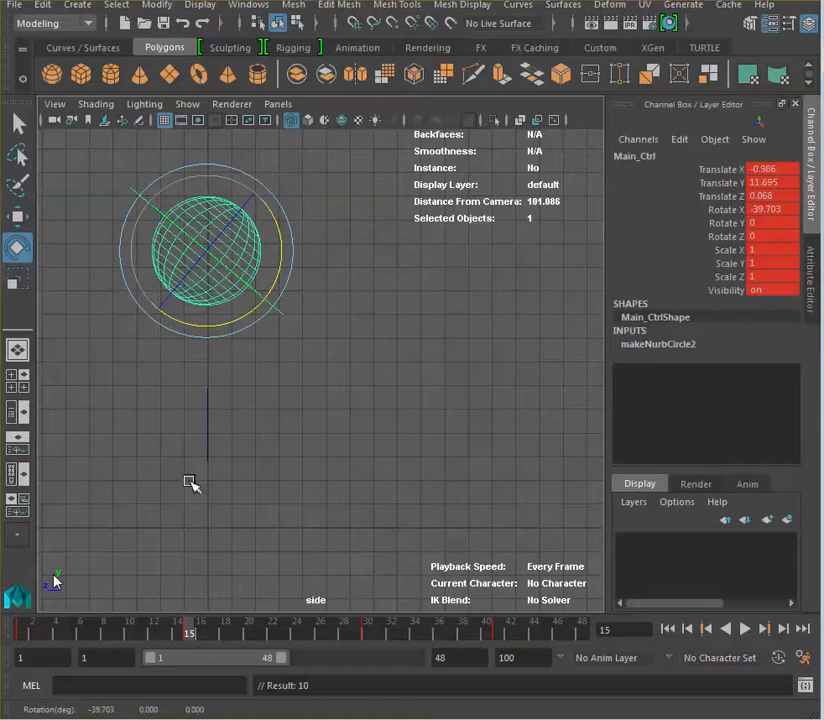
Play back the ball's bounce from frame 1 and stop at frame 15
click(27, 632)
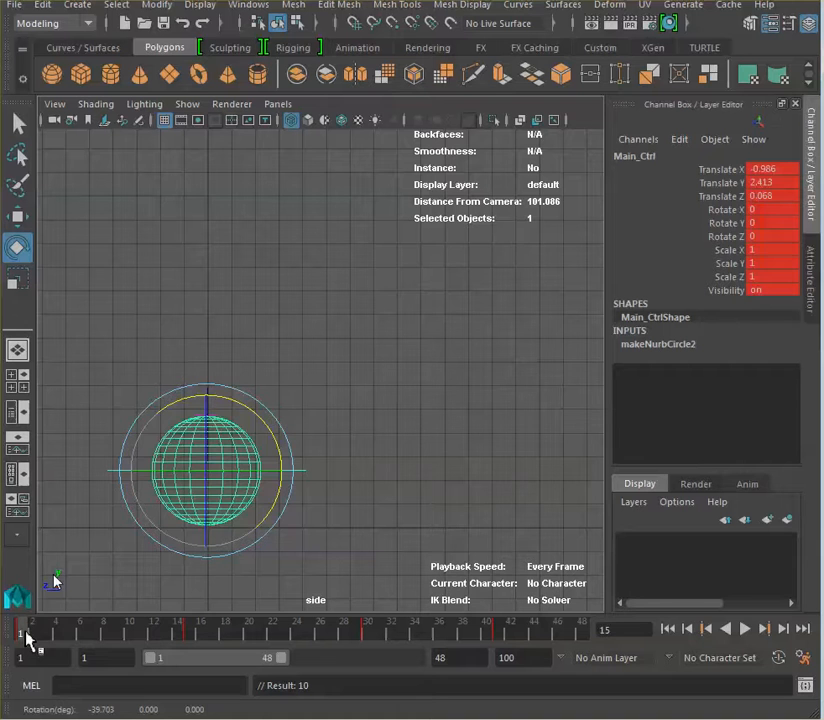
key(alt+v)
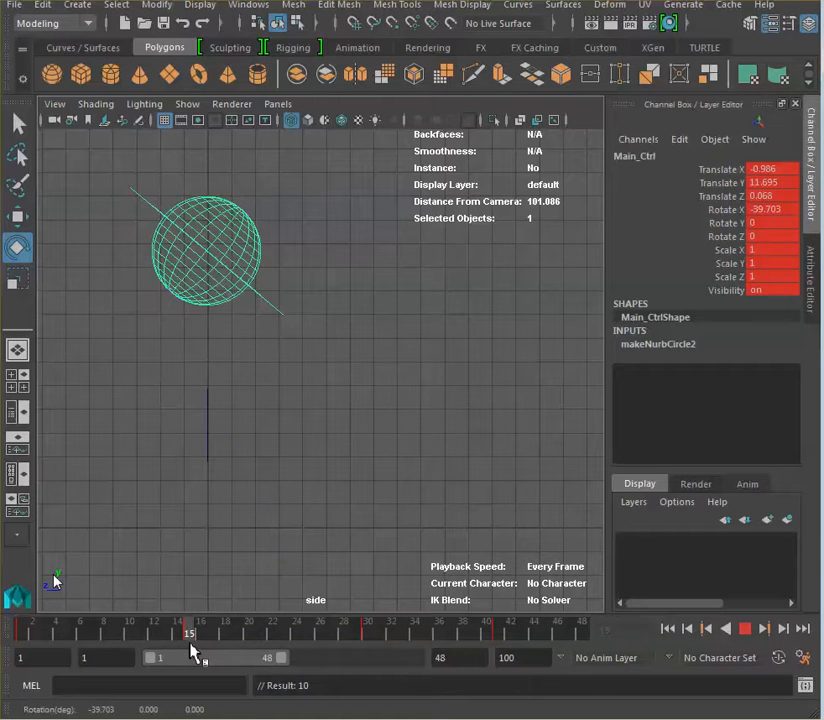
key(alt+v)
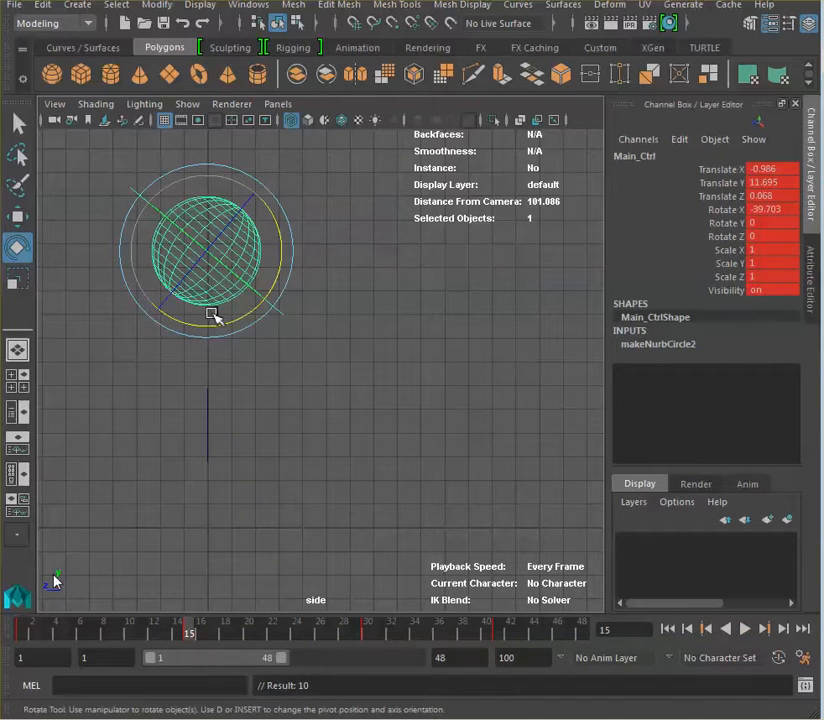
Move Main_Ctrl to about -4.22 on Translate Z at frame 15, keyframe it, and scrub from frame 1 to preview the motion
click(20, 217)
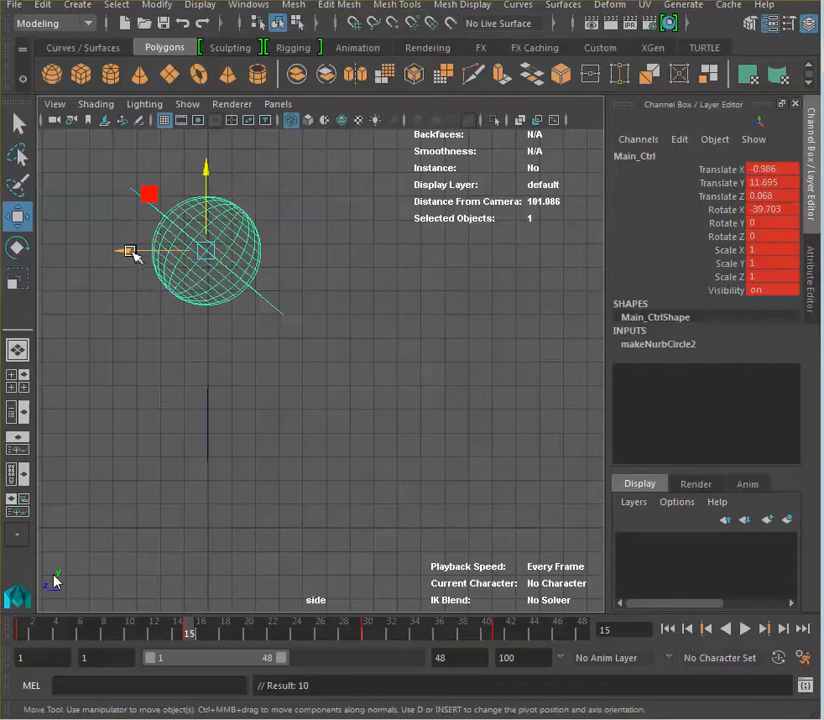
drag(130, 252, 235, 256)
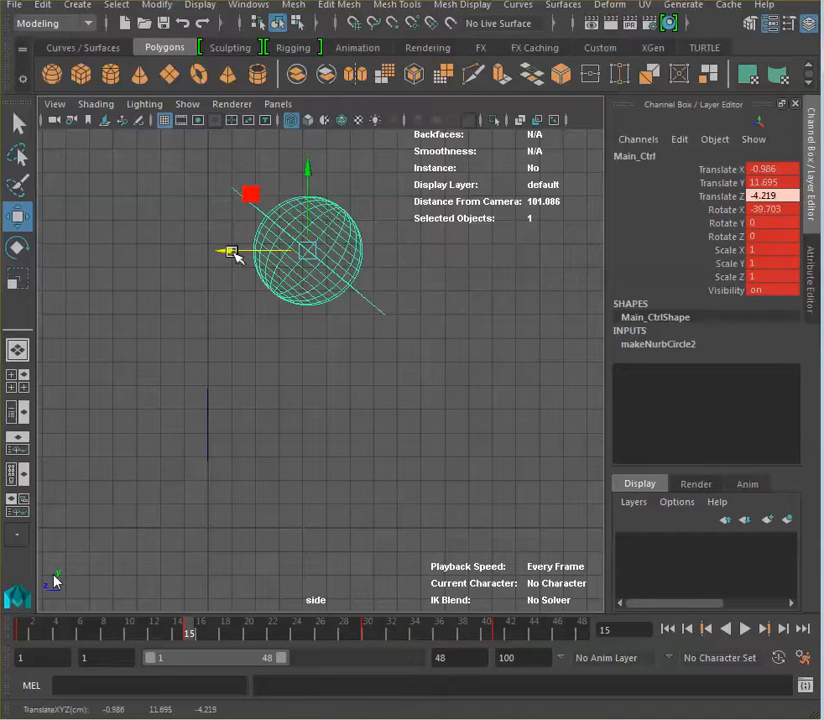
key(s)
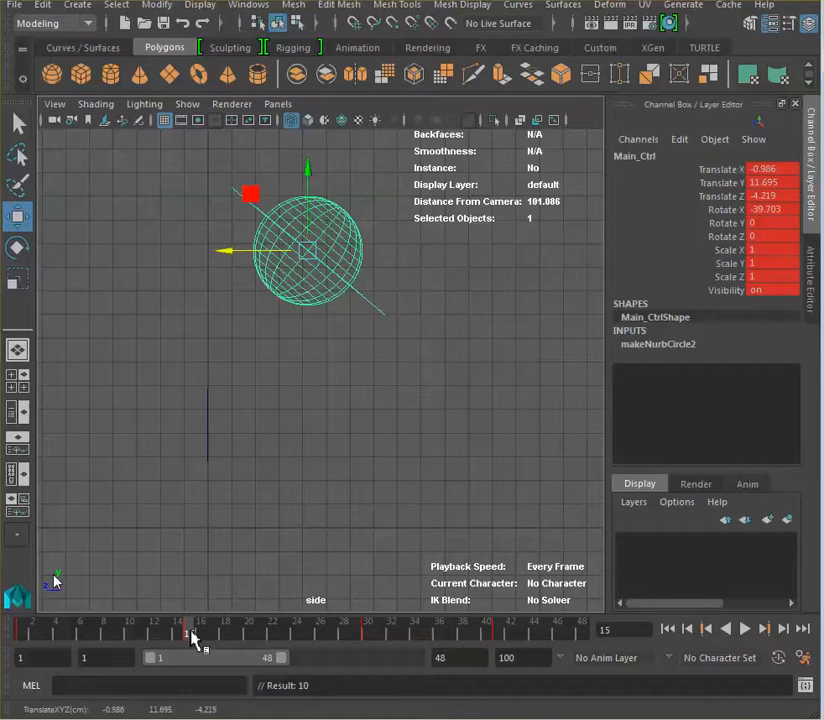
click(30, 636)
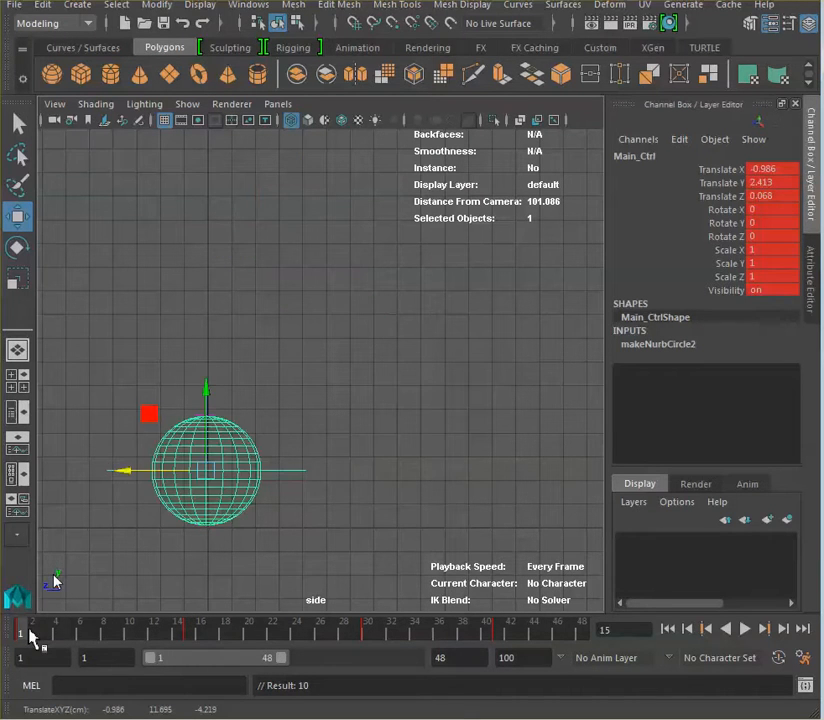
drag(30, 636, 190, 640)
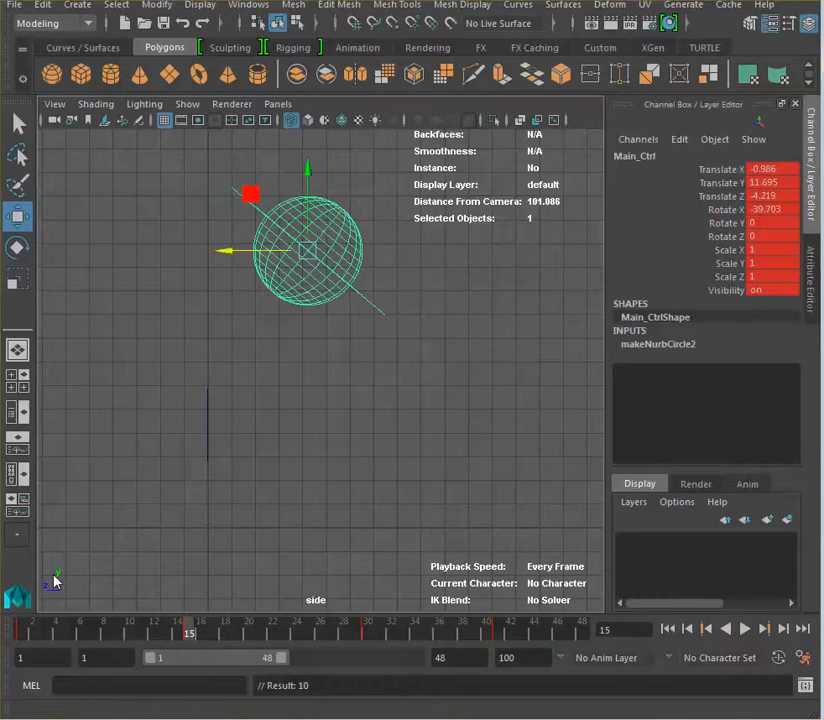
Undo the sideways move and the rotation of Main_Ctrl at frame 15
click(183, 28)
click(183, 28)
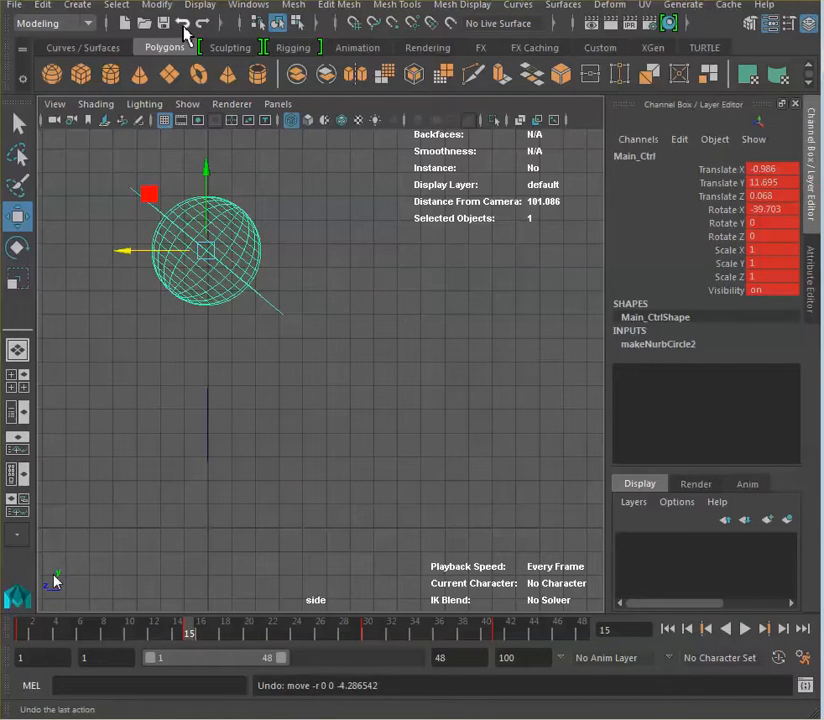
click(183, 28)
click(183, 28)
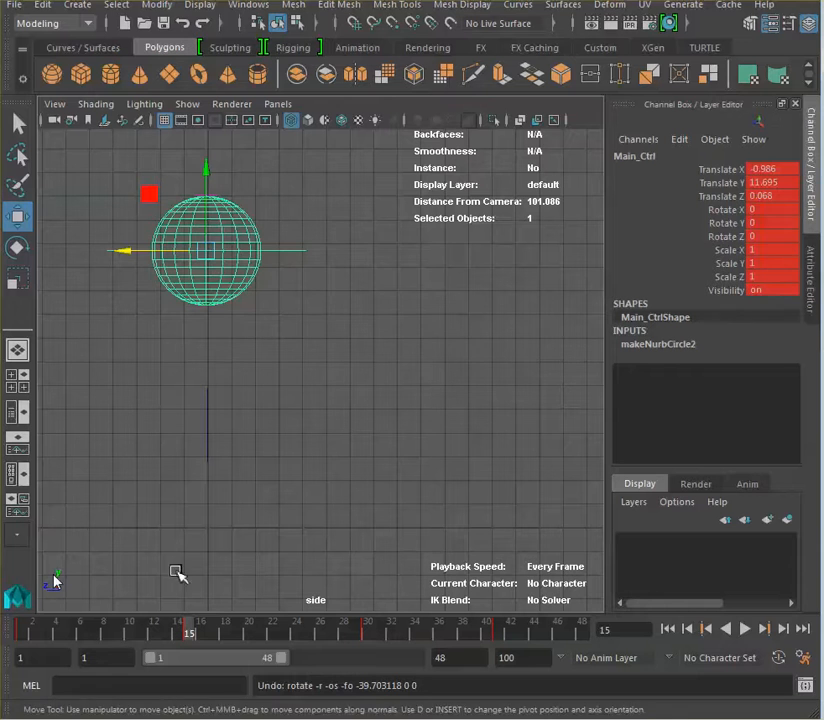
Scrub the plain bounce, set the current frame to 8, and select the ball rig's global_ctrl circle
drag(33, 626, 193, 628)
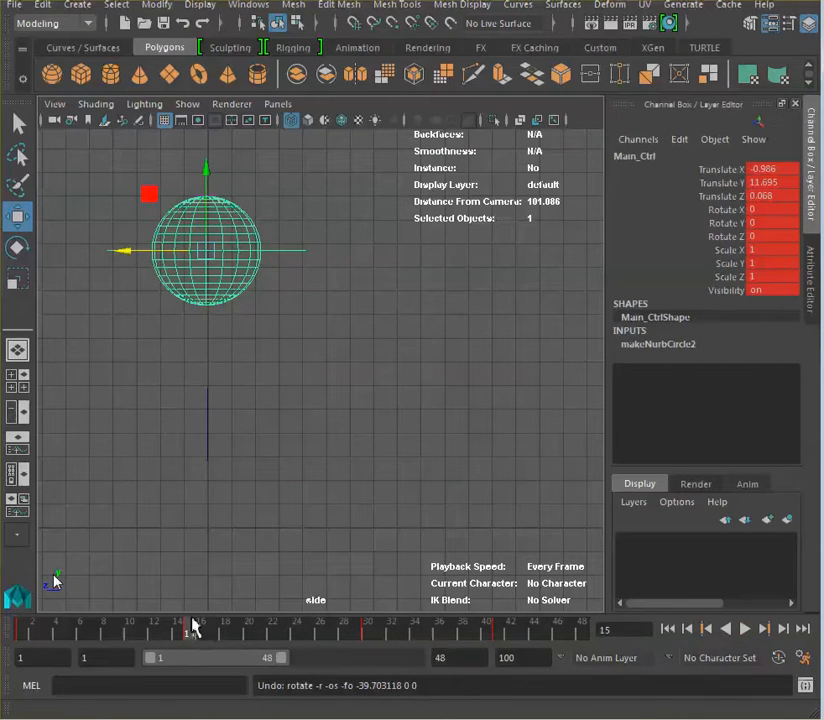
click(24, 634)
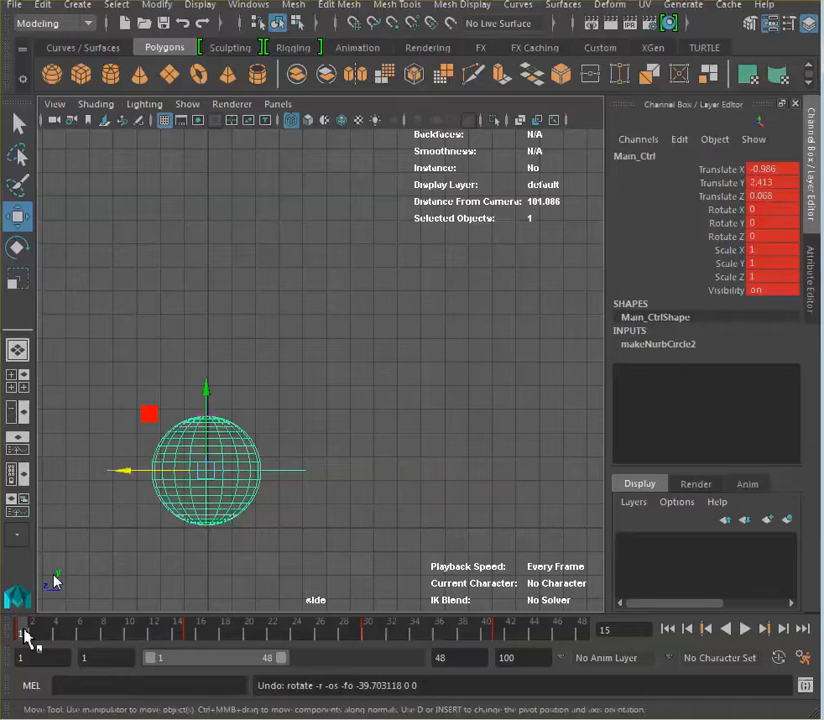
drag(24, 634, 120, 634)
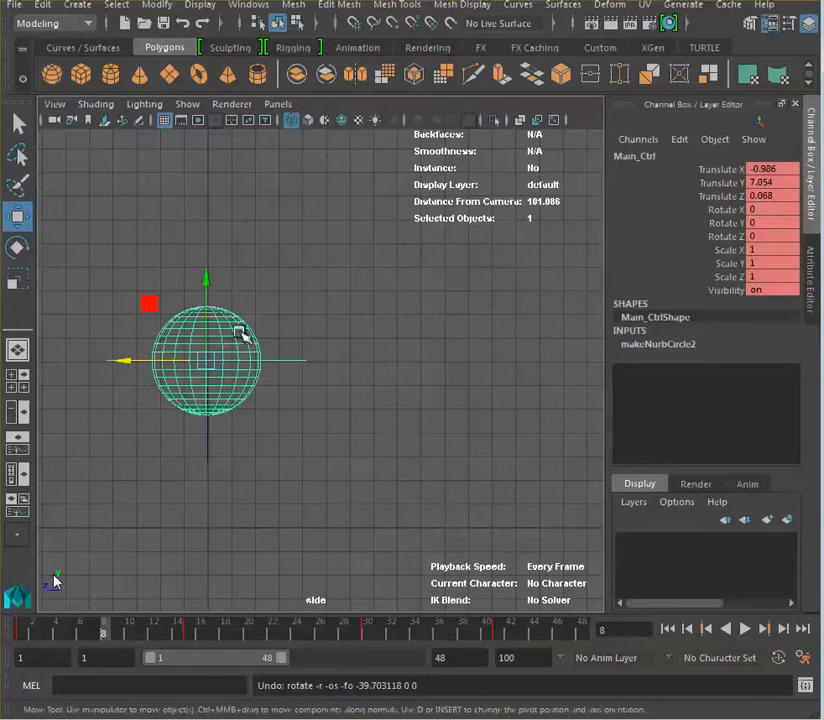
key(w)
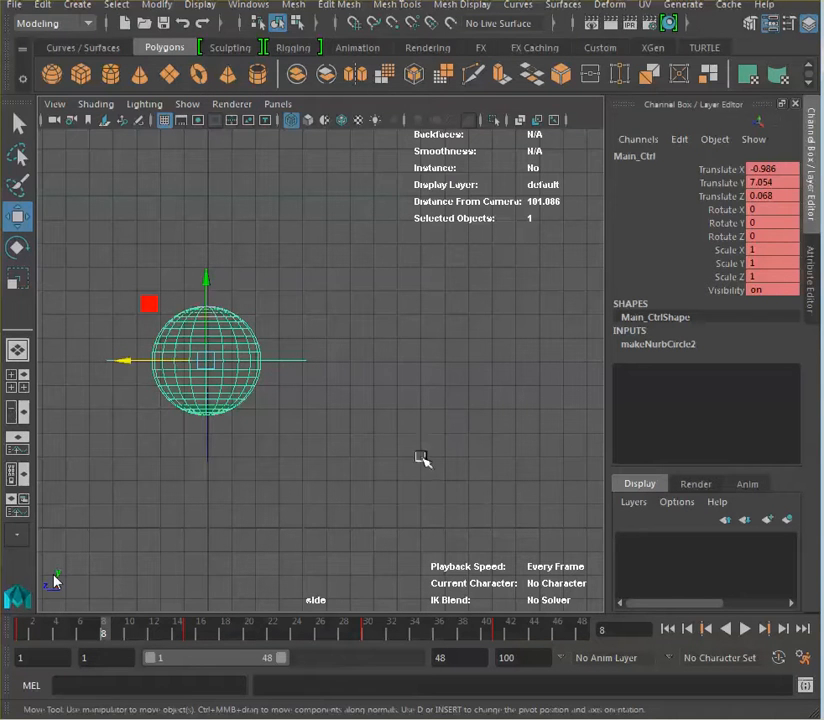
key(space)
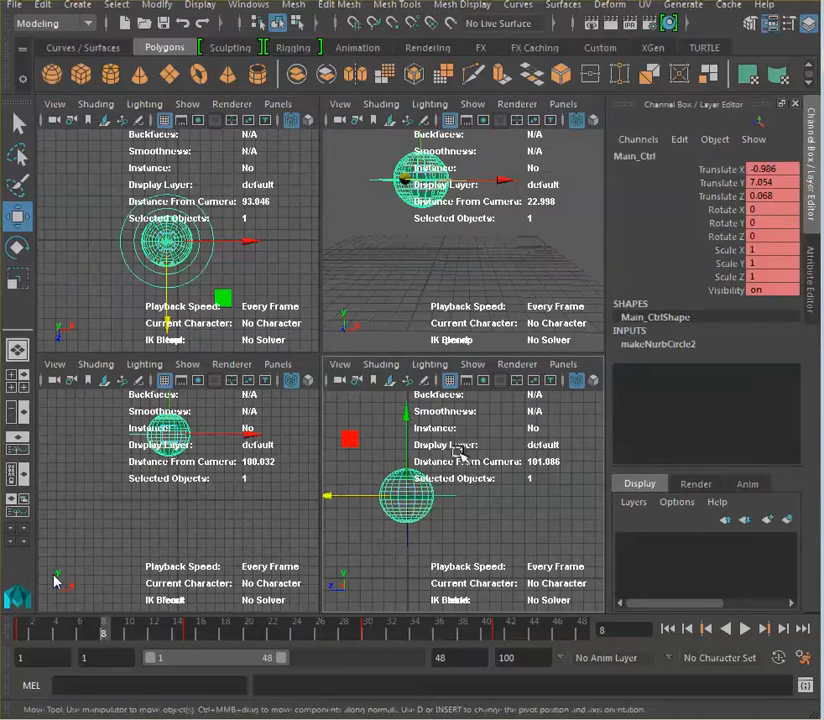
click(200, 237)
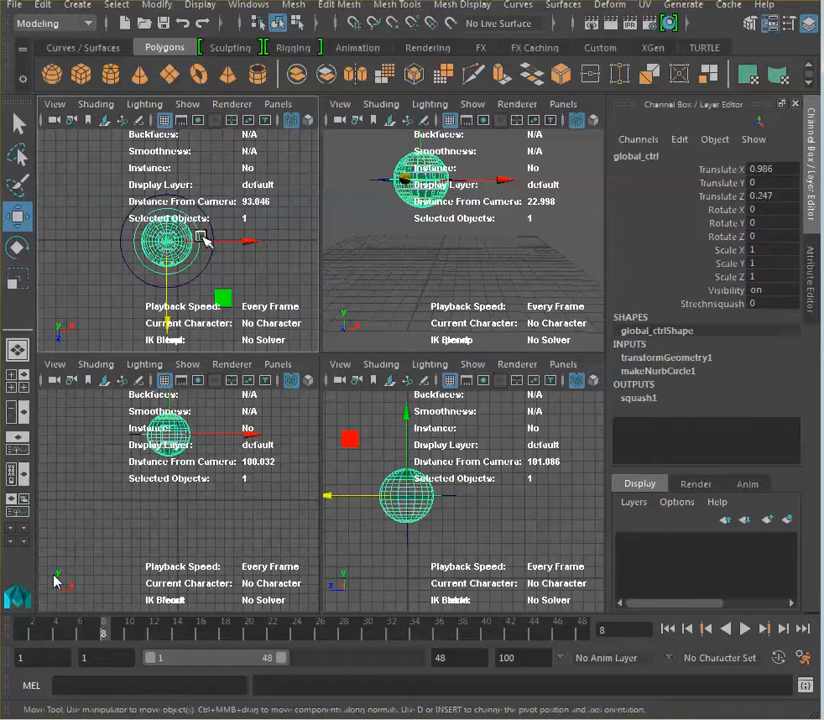
key(space)
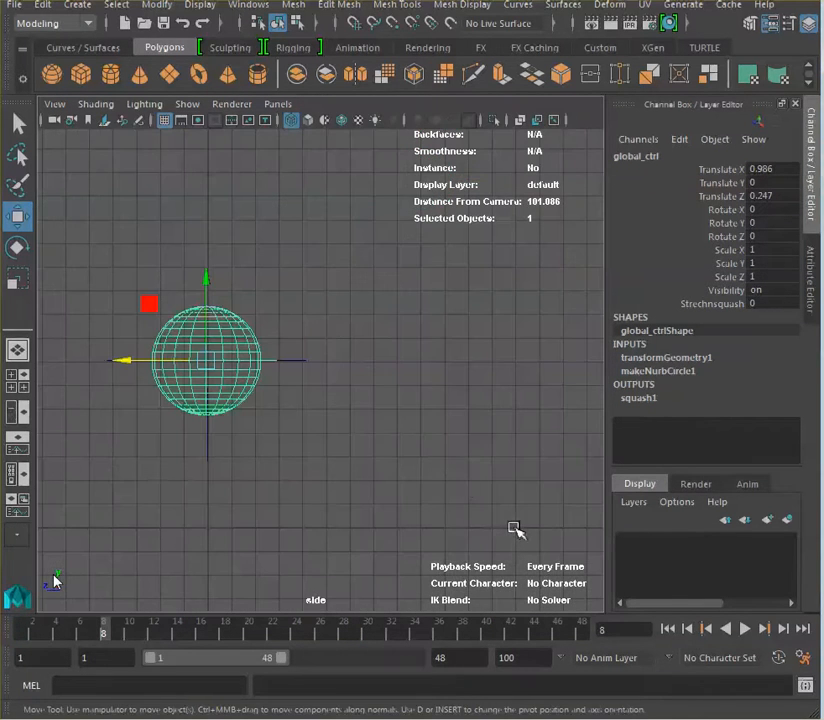
Set global_ctrl's Strechnsquash to 0.5 at frame 8, keyframe the control, and preview the stretch
click(724, 304)
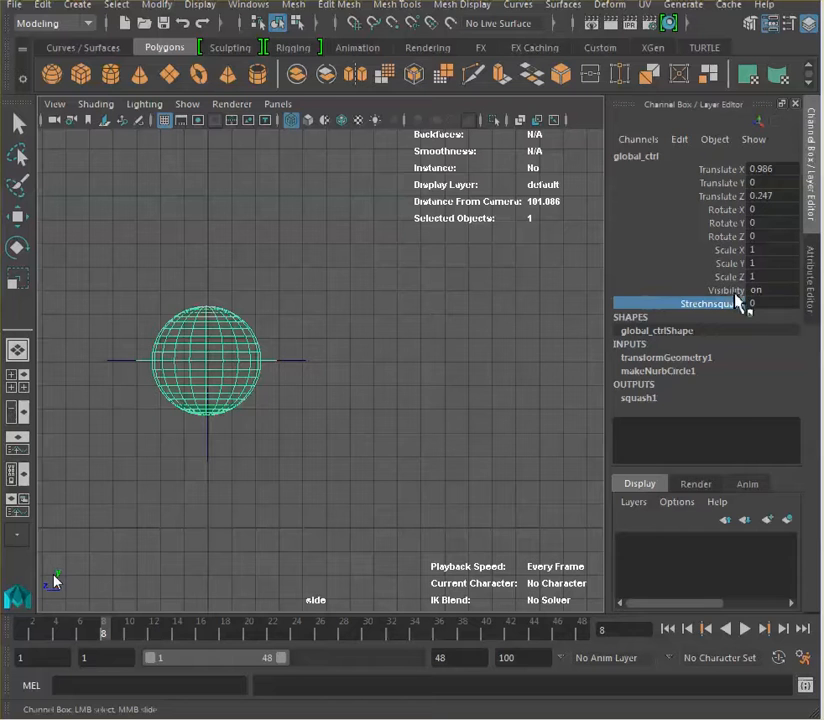
click(769, 303)
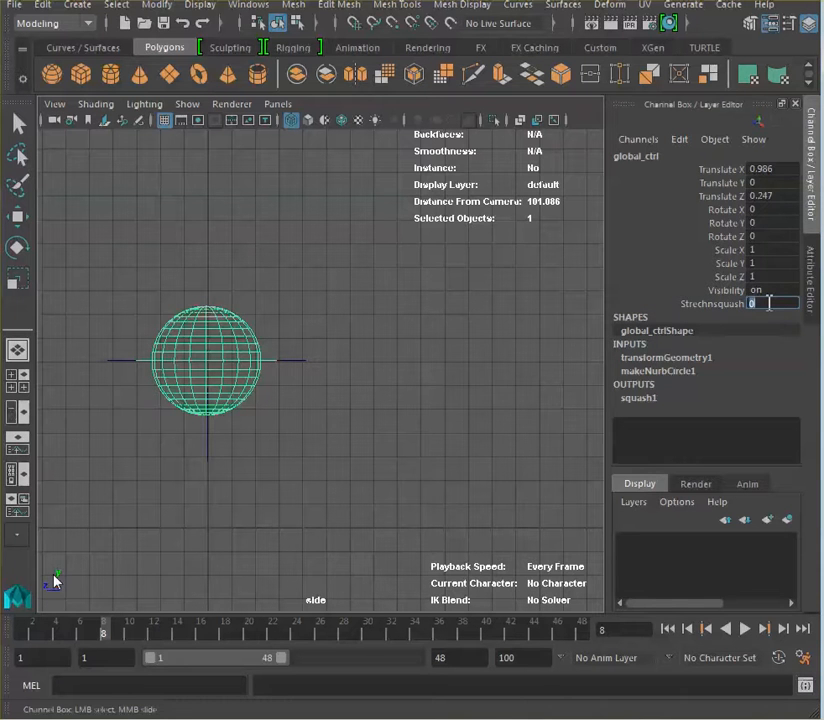
text(.2)
key(Return)
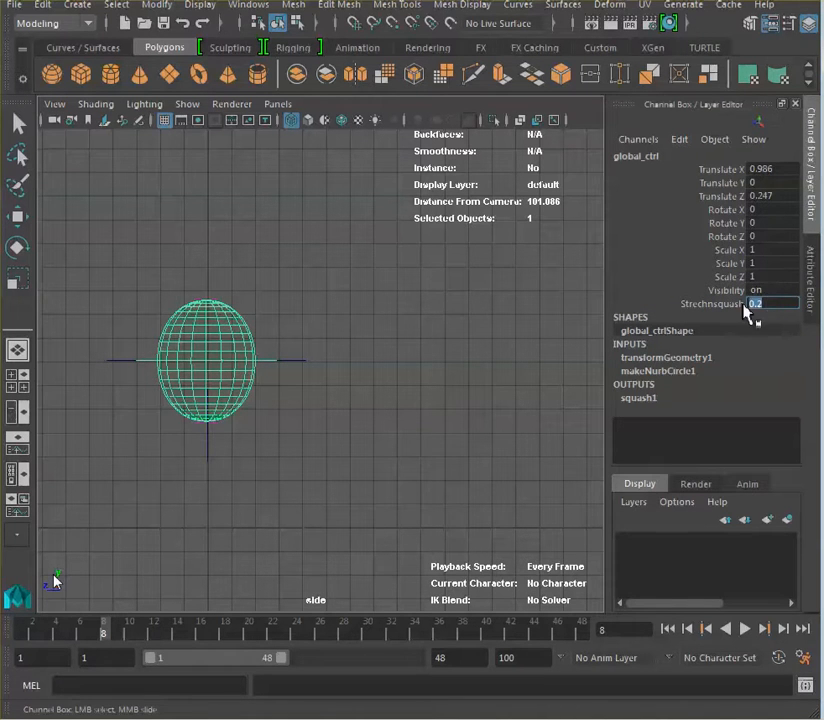
text(.5)
key(Return)
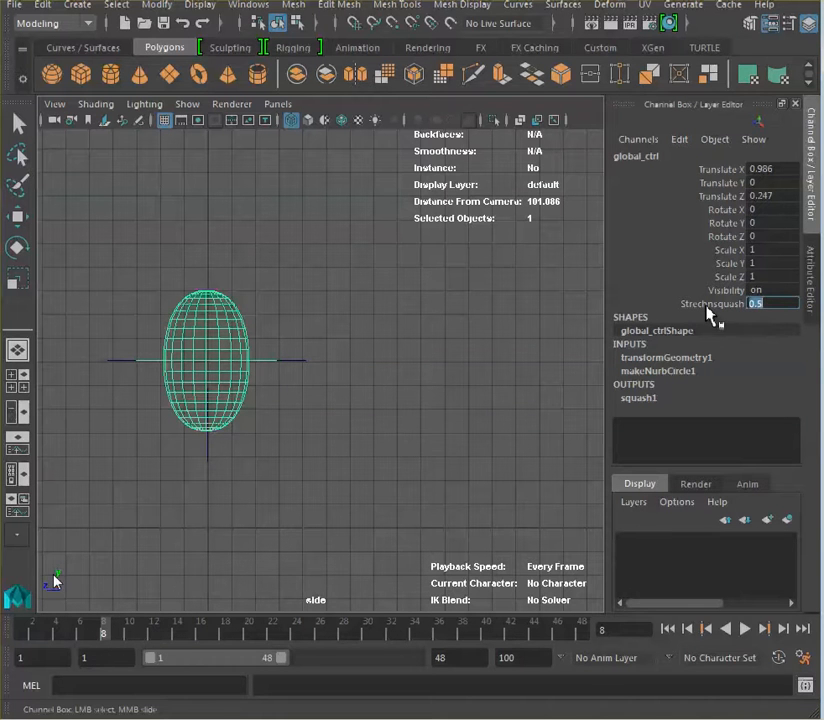
click(706, 306)
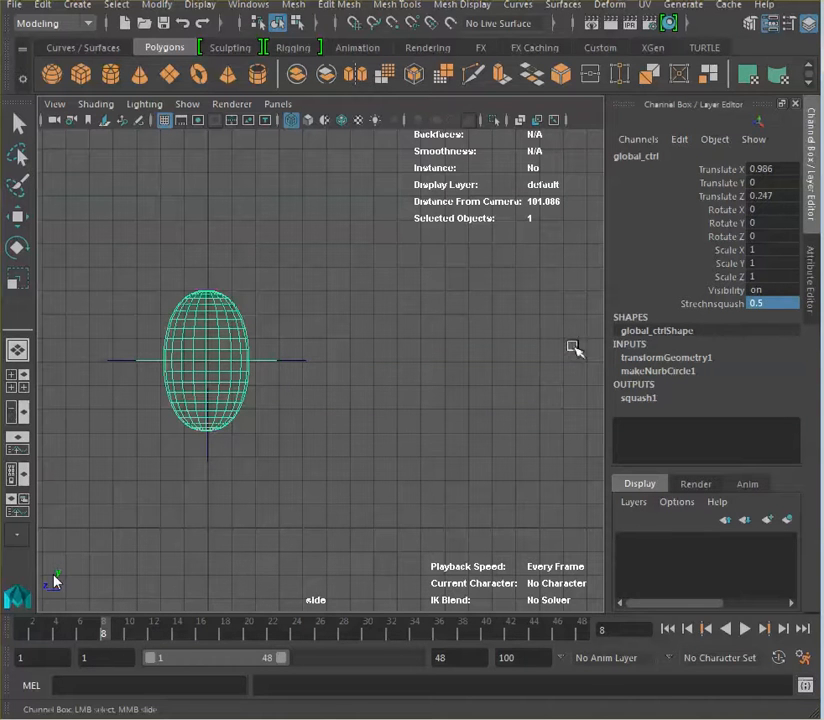
key(s)
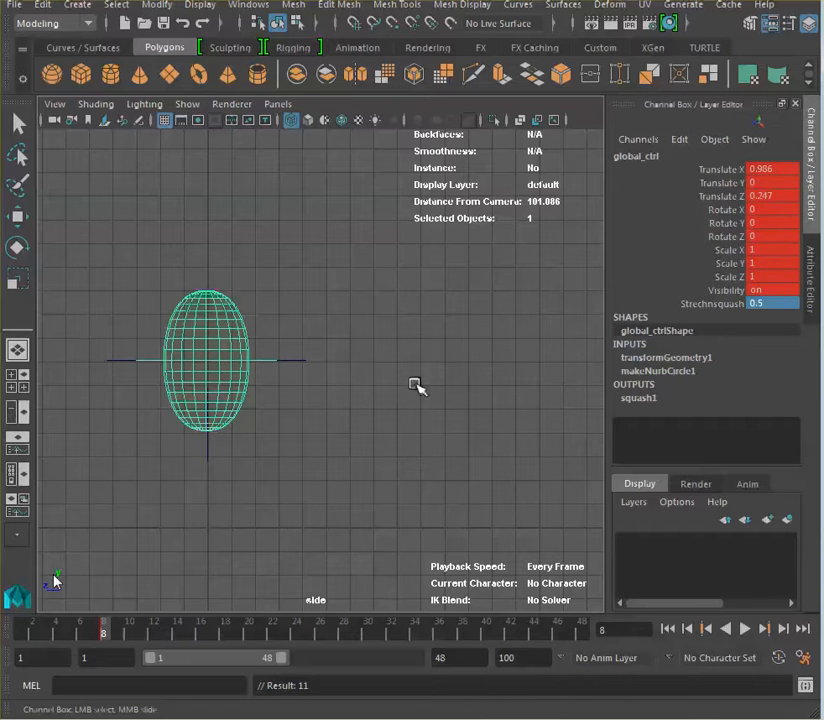
key(alt+v)
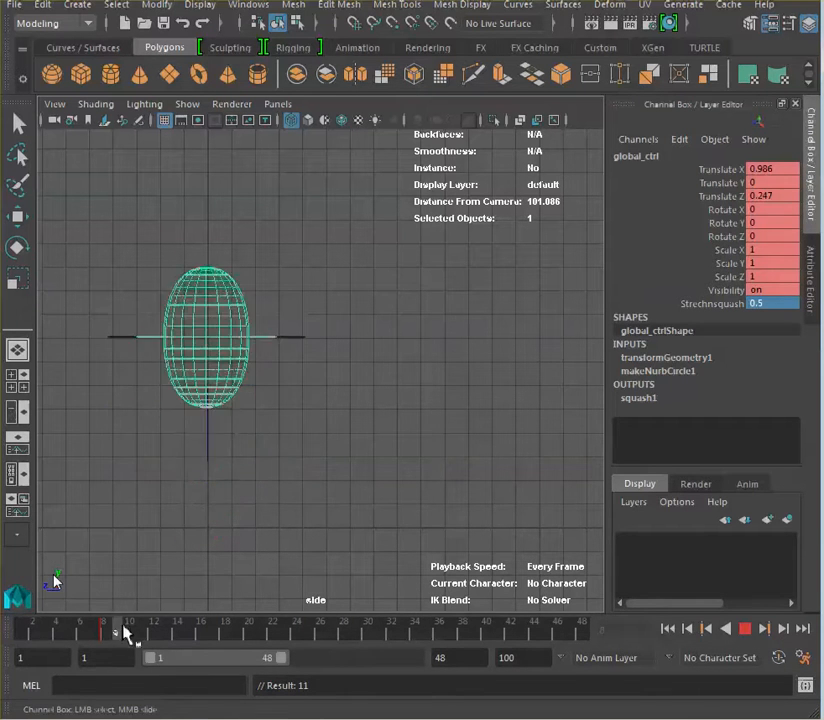
drag(57, 630, 110, 629)
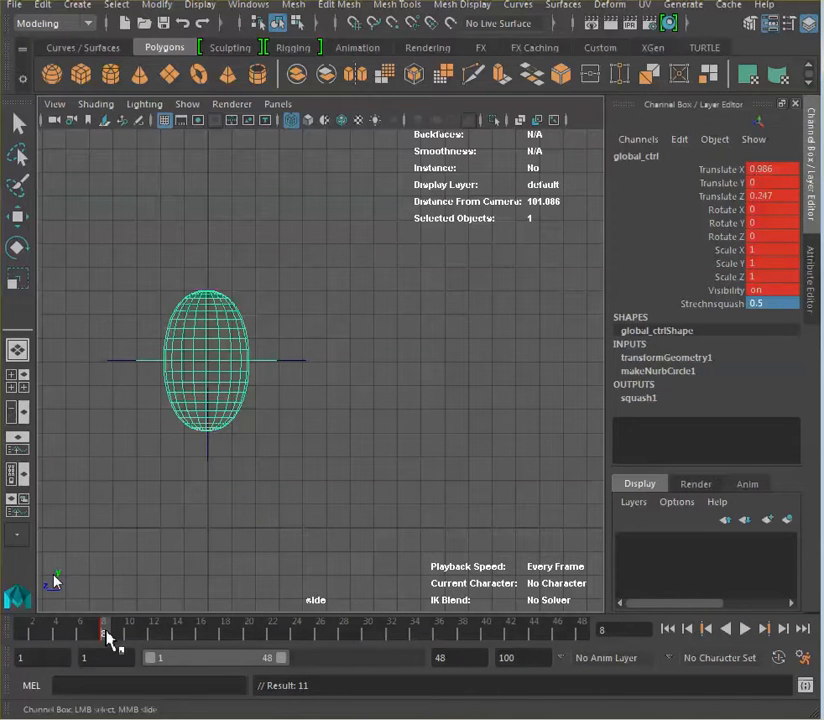
Set global_ctrl's Strechnsquash to -0.8 at frame 1 and keyframe the control
drag(108, 636, 16, 643)
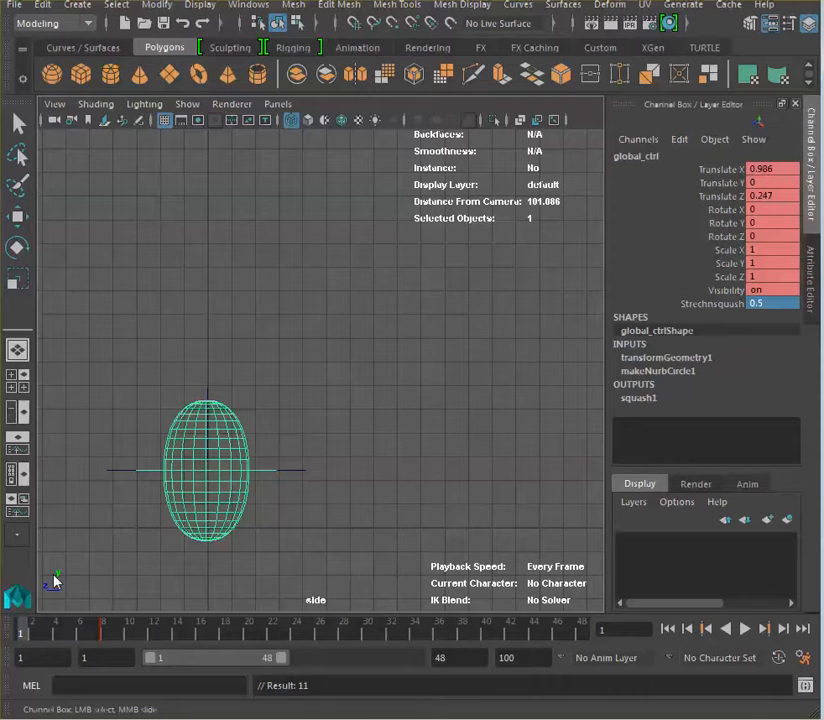
click(728, 306)
click(766, 307)
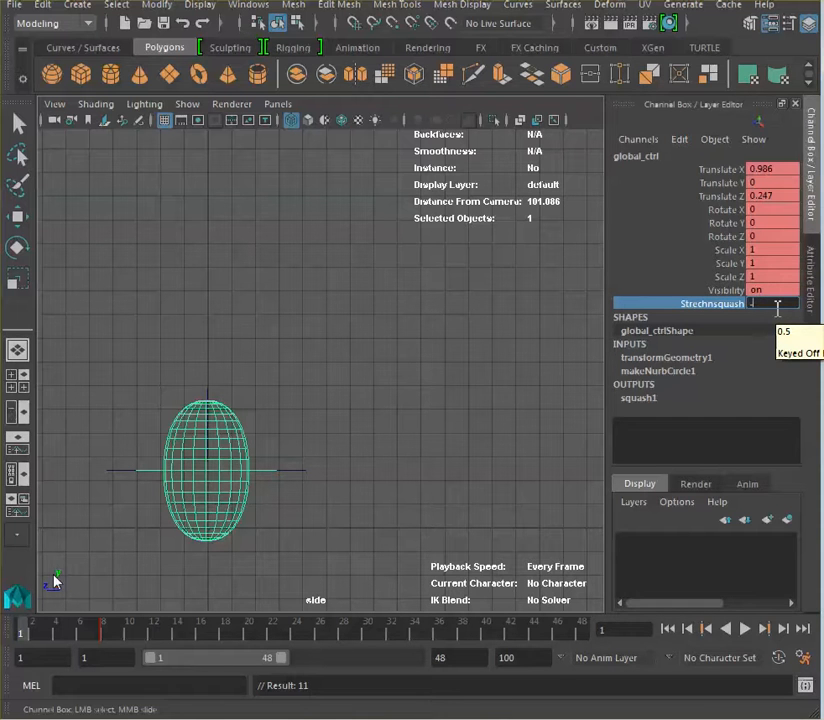
text(0.5)
key(Return)
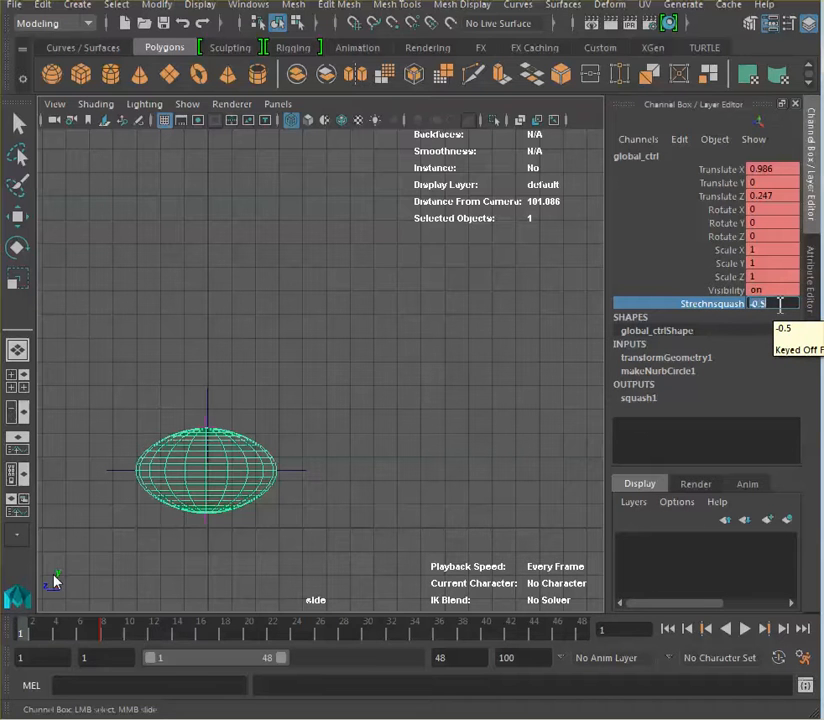
key(Return)
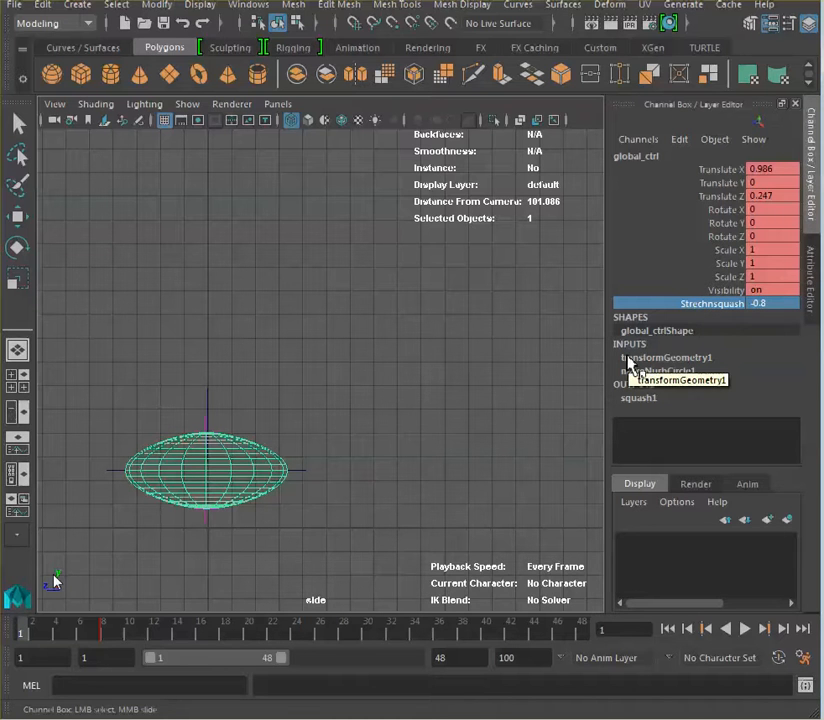
key(s)
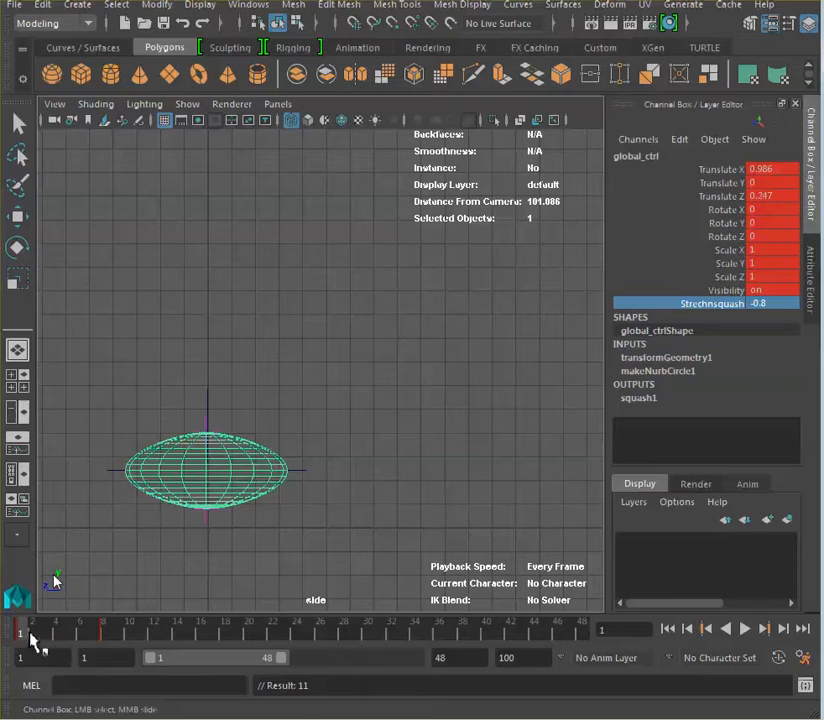
Lower Main_Ctrl to about 1.669 on Translate Y at frame 1, keyframe it, and play the animation
mouse_move(27, 633)
mouse_down()
mouse_move(114, 635)
mouse_move(11, 634)
mouse_up()
click(306, 474)
key(w)
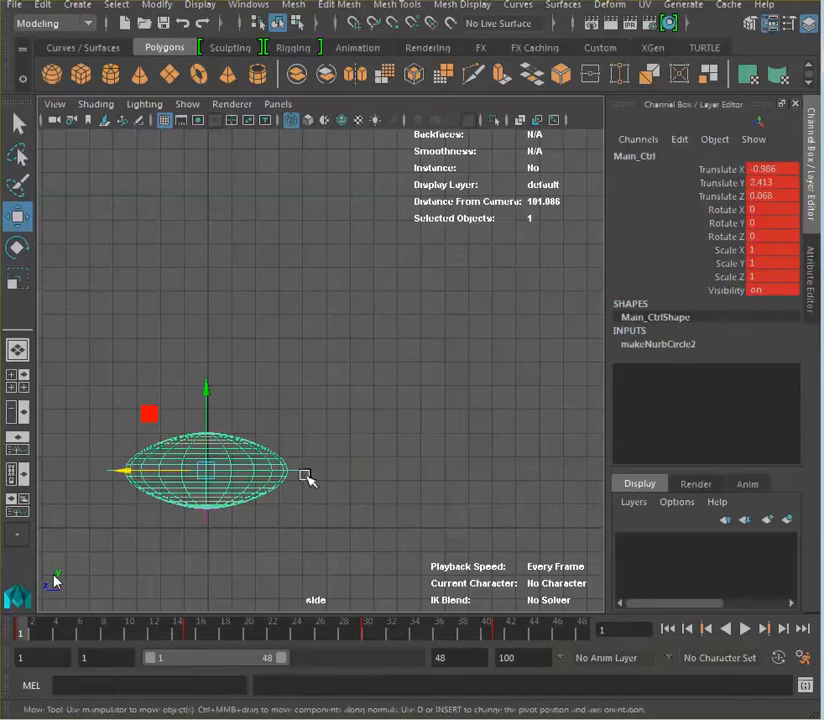
click(211, 396)
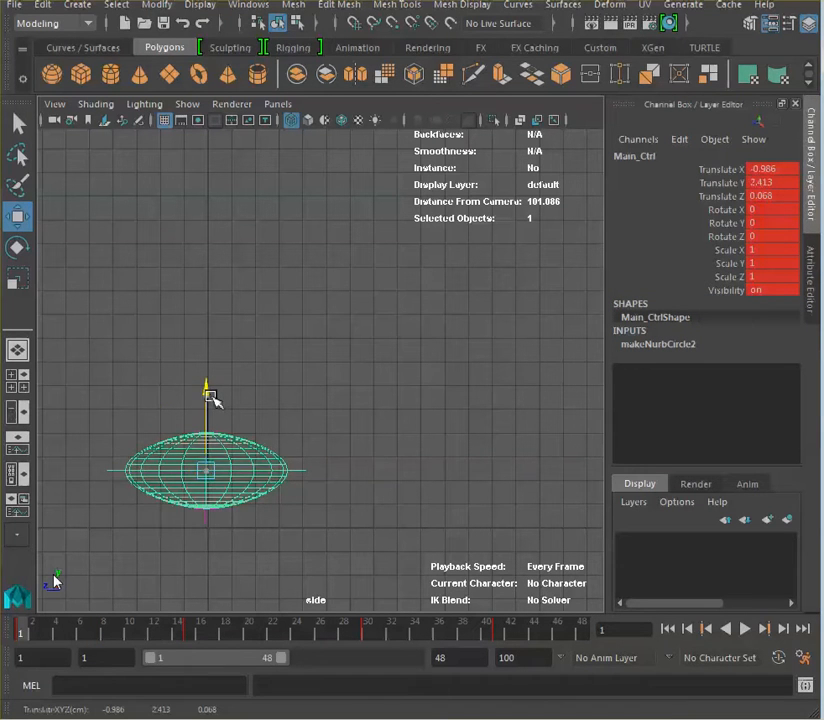
drag(213, 400, 213, 417)
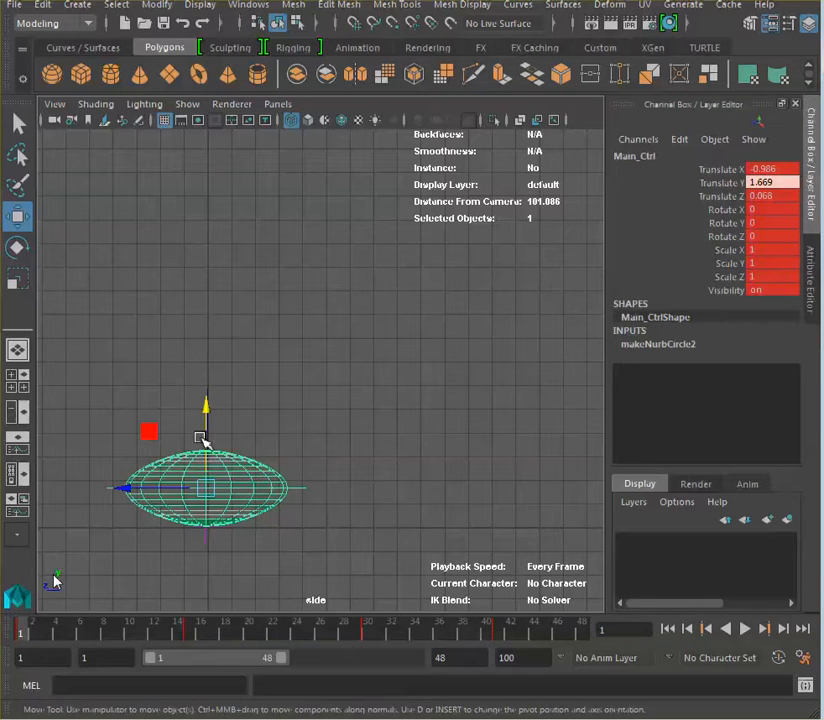
key(s)
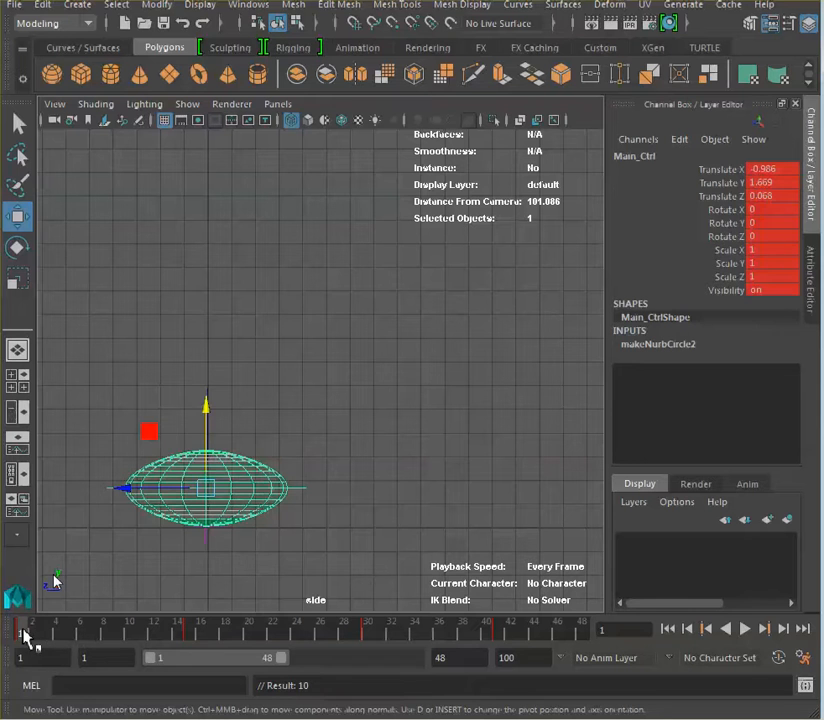
key(alt+v)
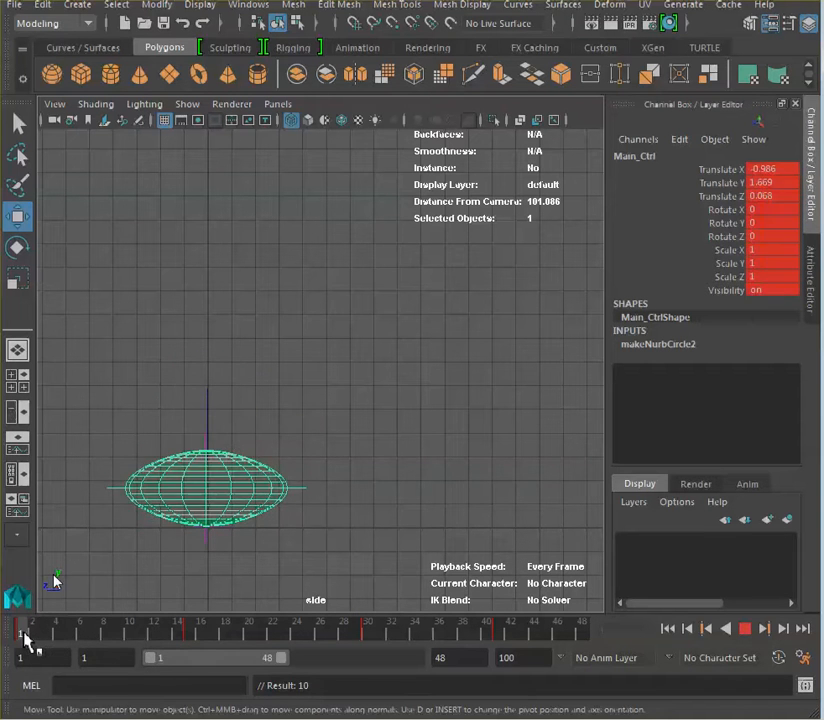
Set global_ctrl's Strechnsquash to 0 at frame 15 and keyframe the control
mouse_move(30, 634)
mouse_down()
mouse_move(123, 635)
mouse_move(195, 655)
mouse_move(192, 647)
mouse_up()
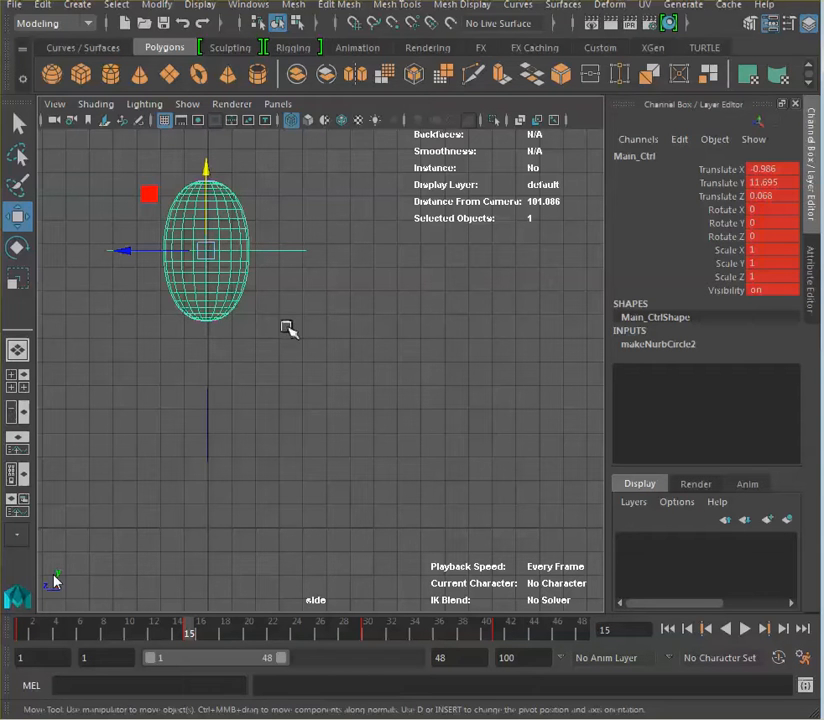
key(space)
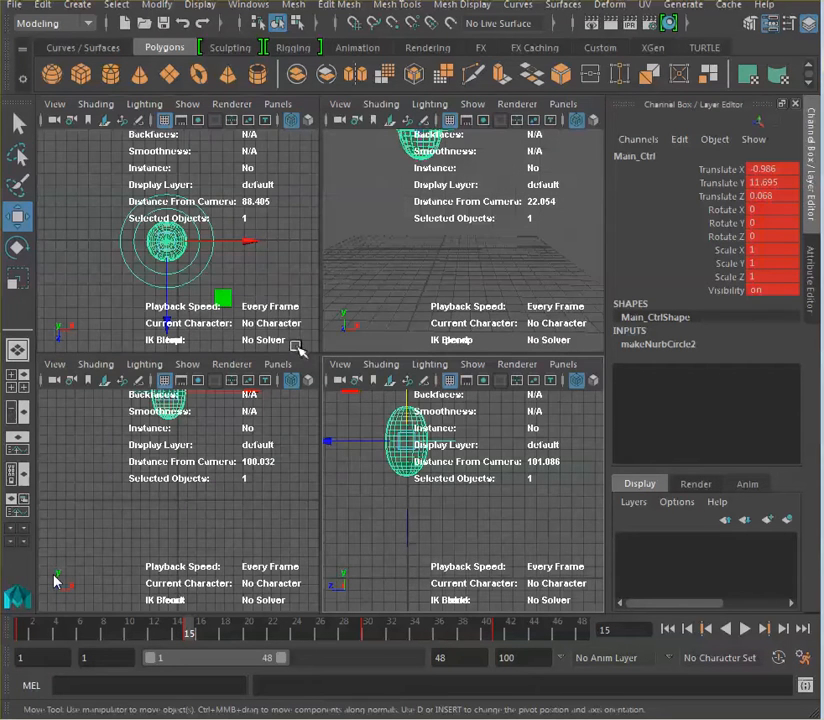
click(203, 250)
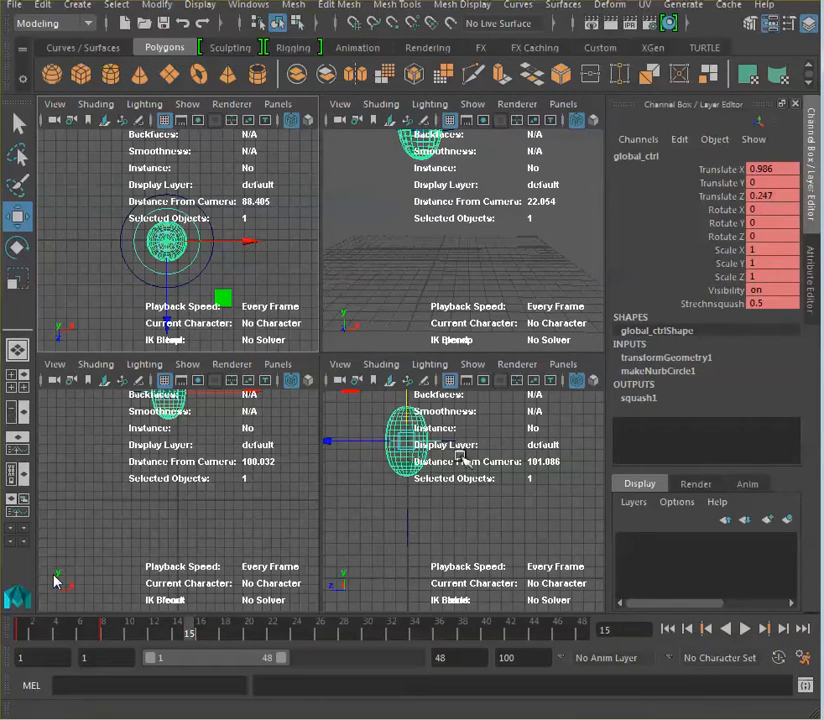
key(space)
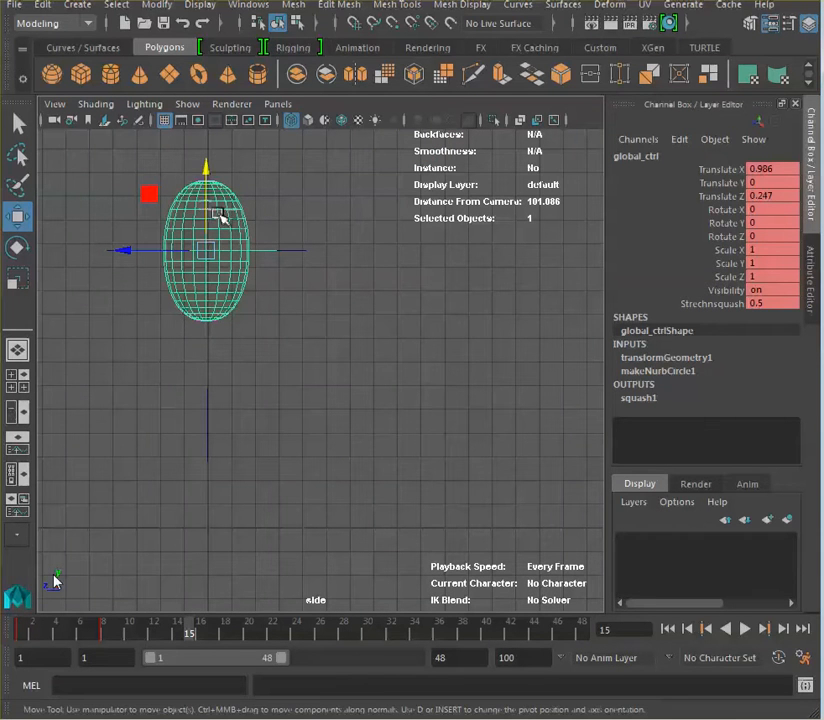
click(729, 308)
double_click(767, 303)
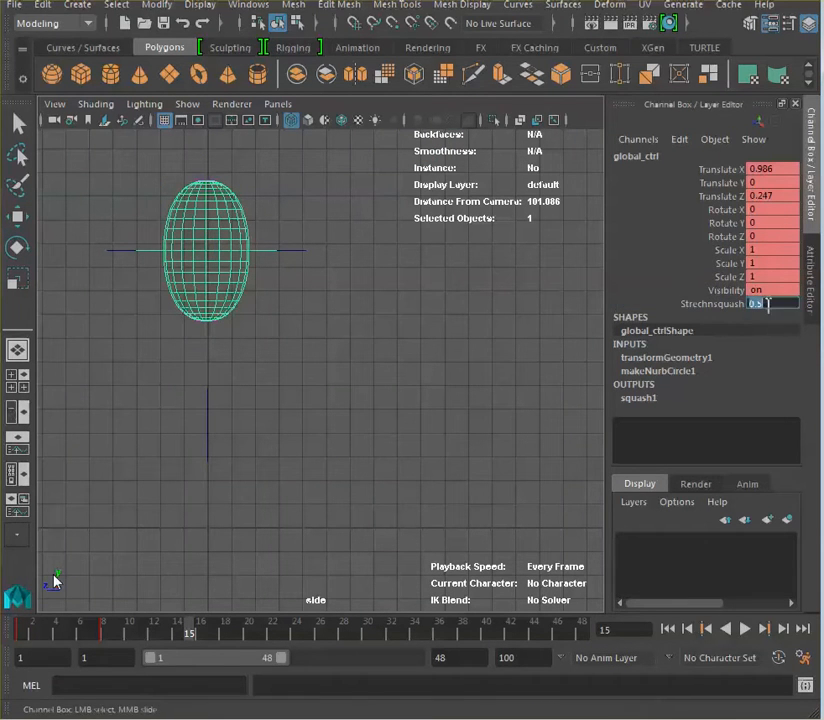
text(0)
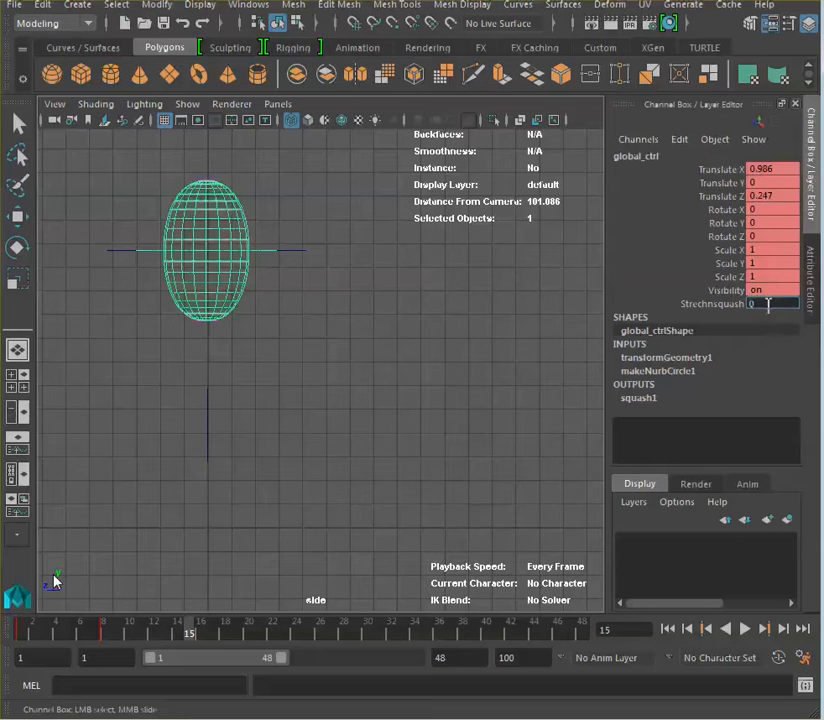
key(Return)
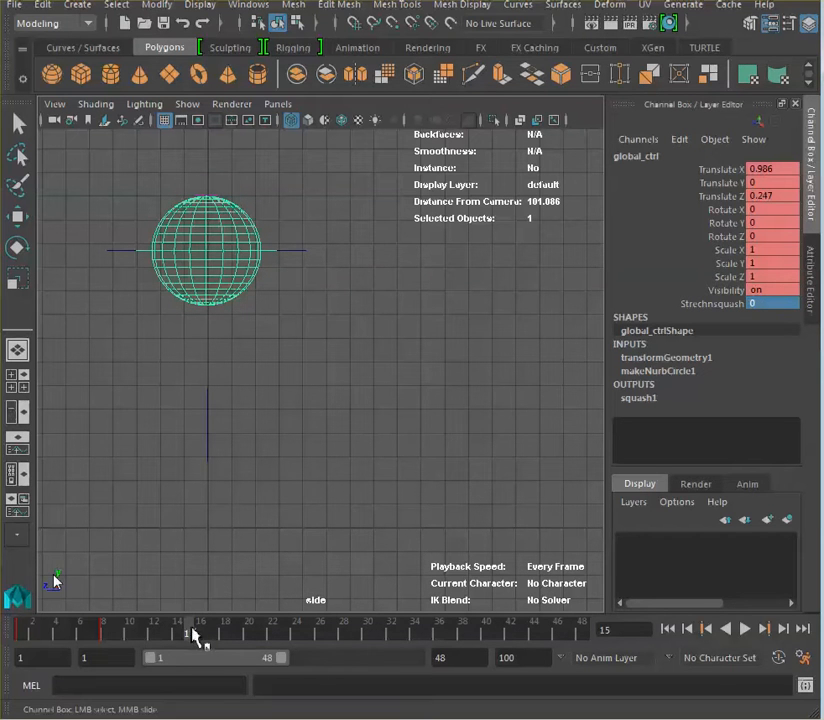
key(s)
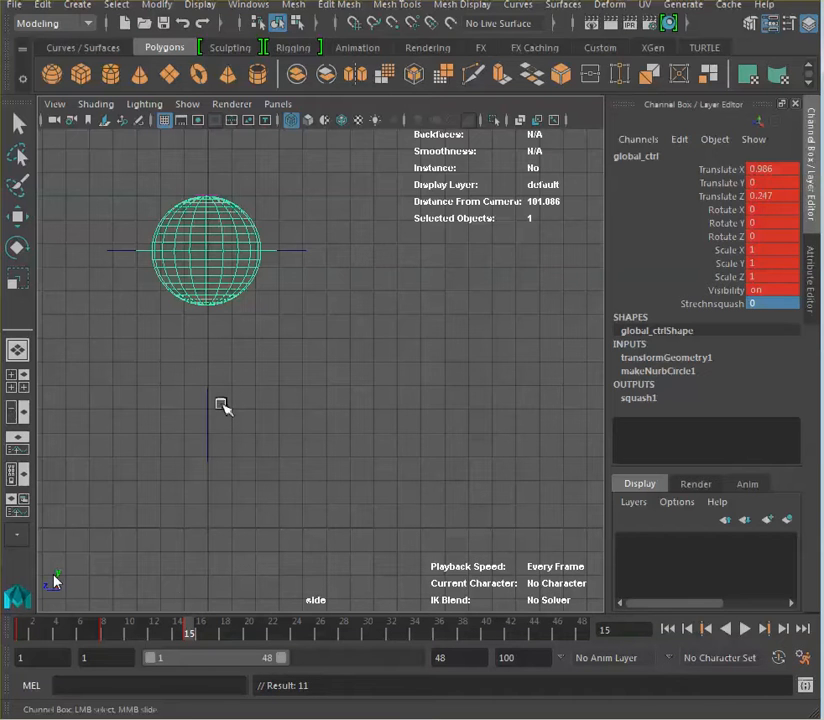
At frame 20, try Strechnsquash values of -0.5 and 0.5 on global_ctrl, settle on 0.3, keyframe the control, and scrub the result
click(27, 631)
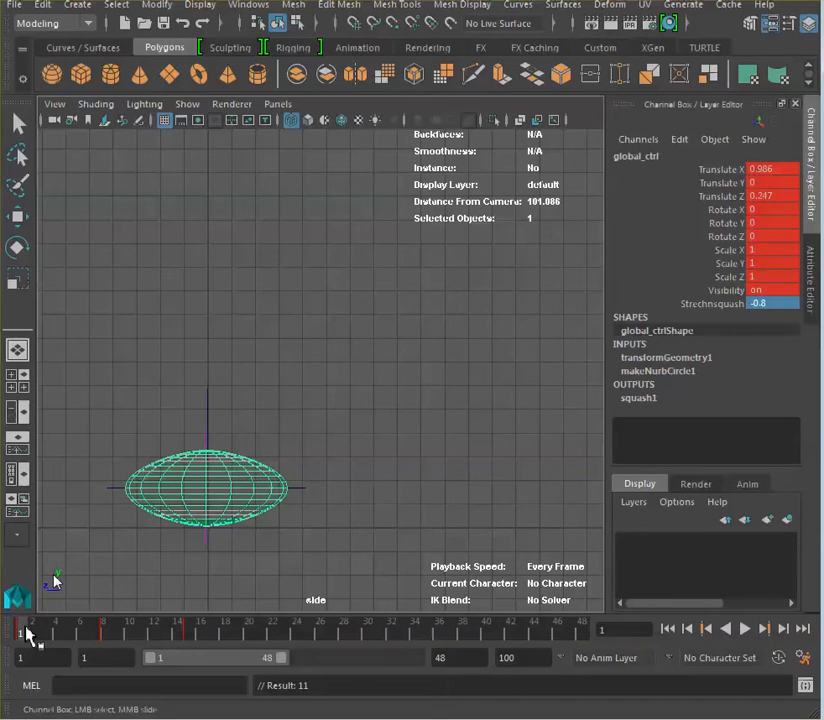
drag(26, 628, 250, 647)
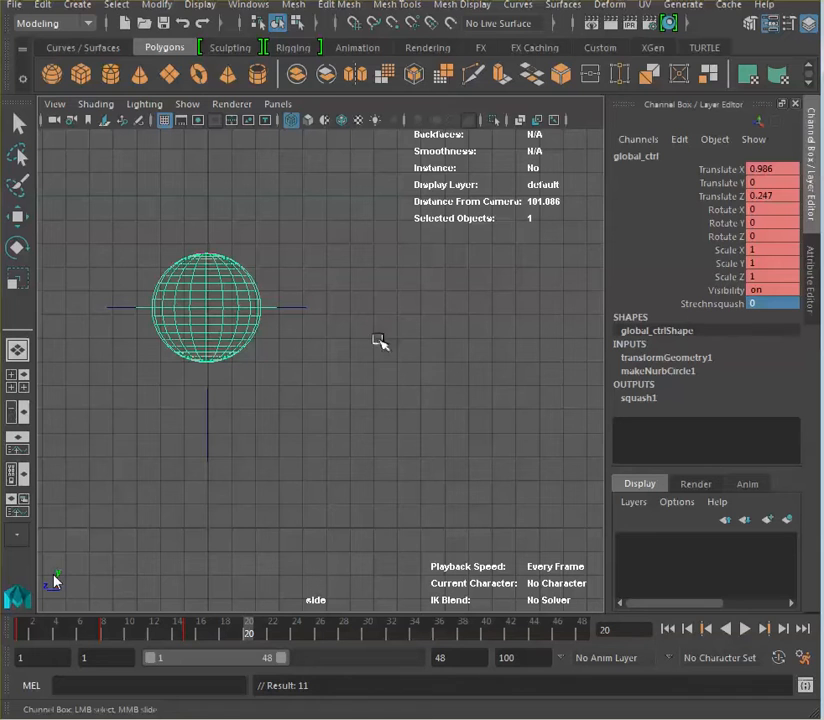
double_click(765, 303)
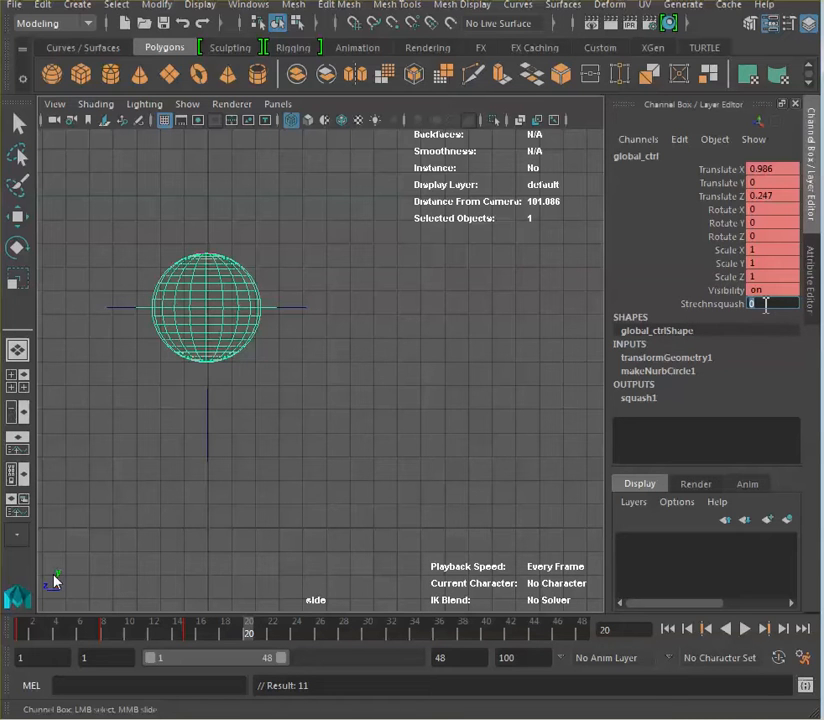
text(-0.5)
key(Return)
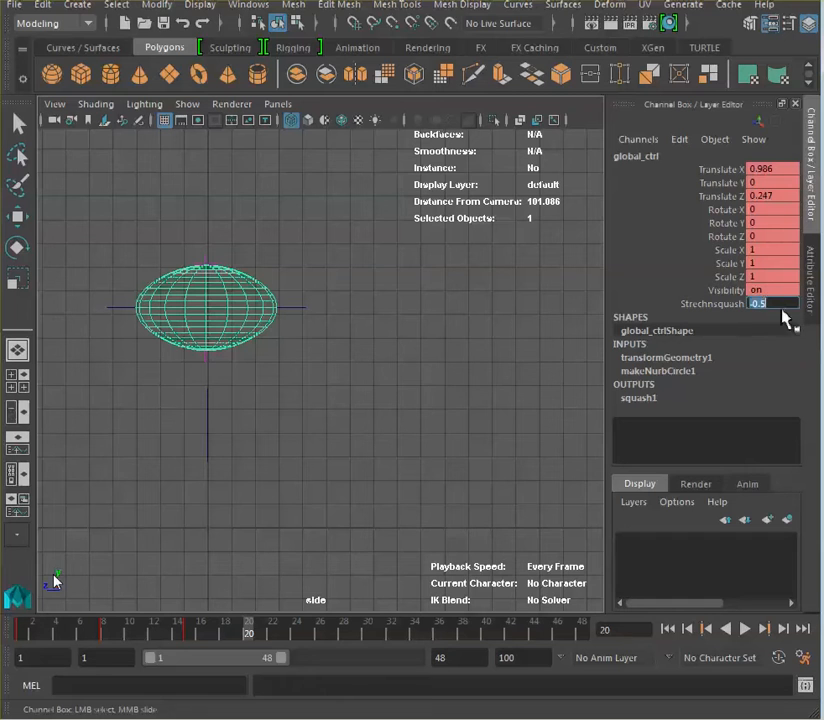
text(0.5)
key(Return)
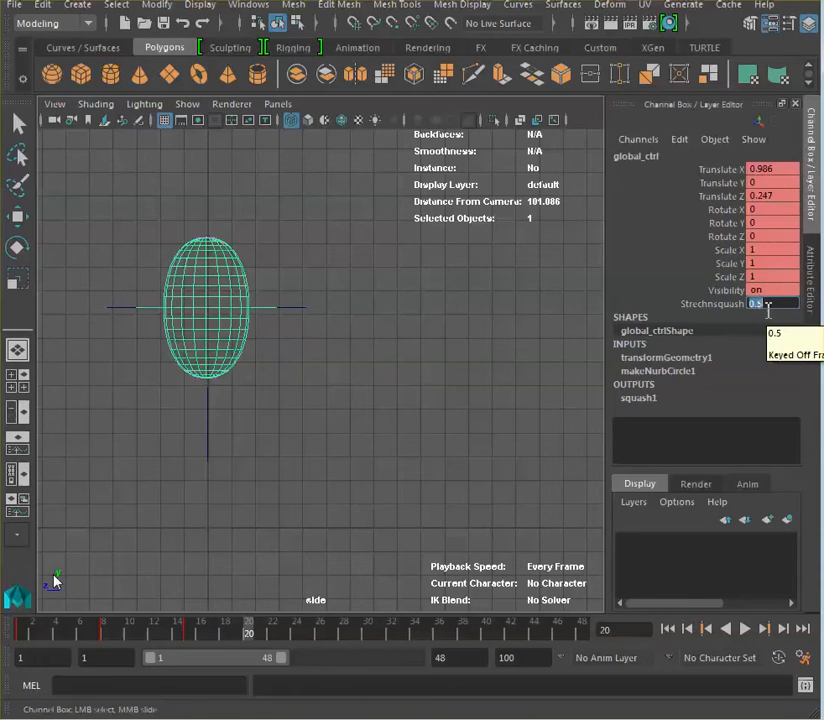
text(0.3)
key(Return)
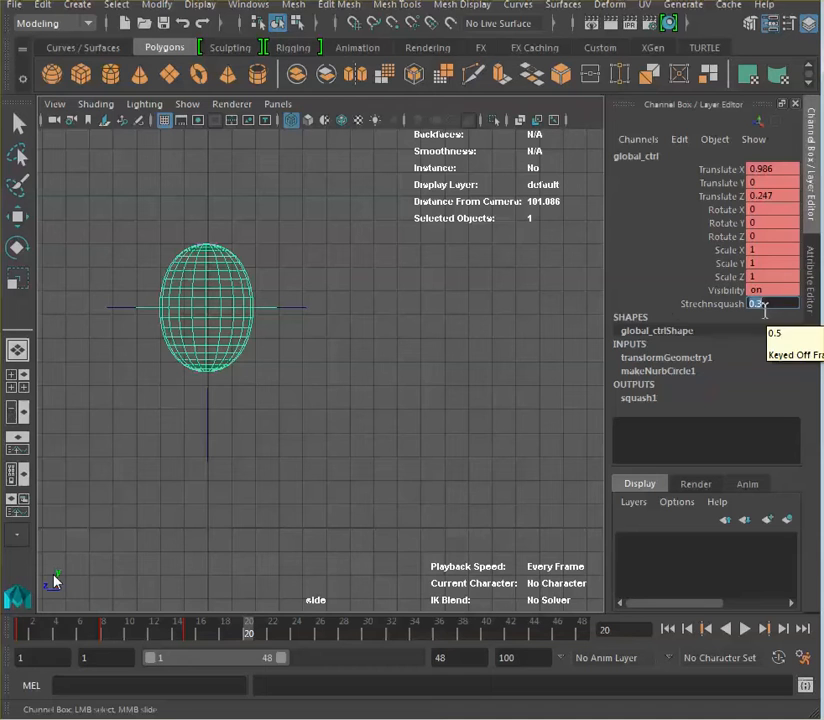
click(708, 309)
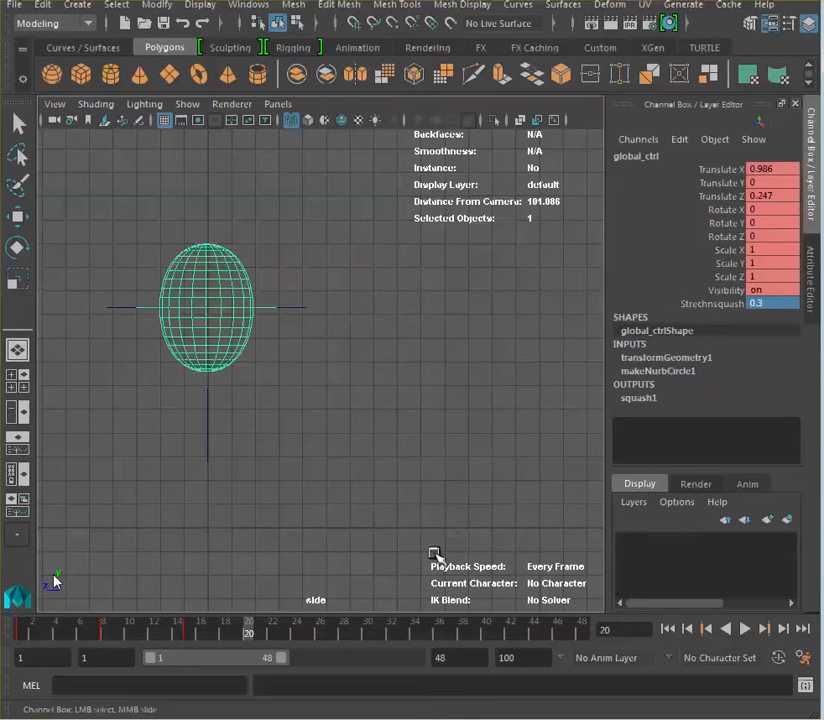
key(s)
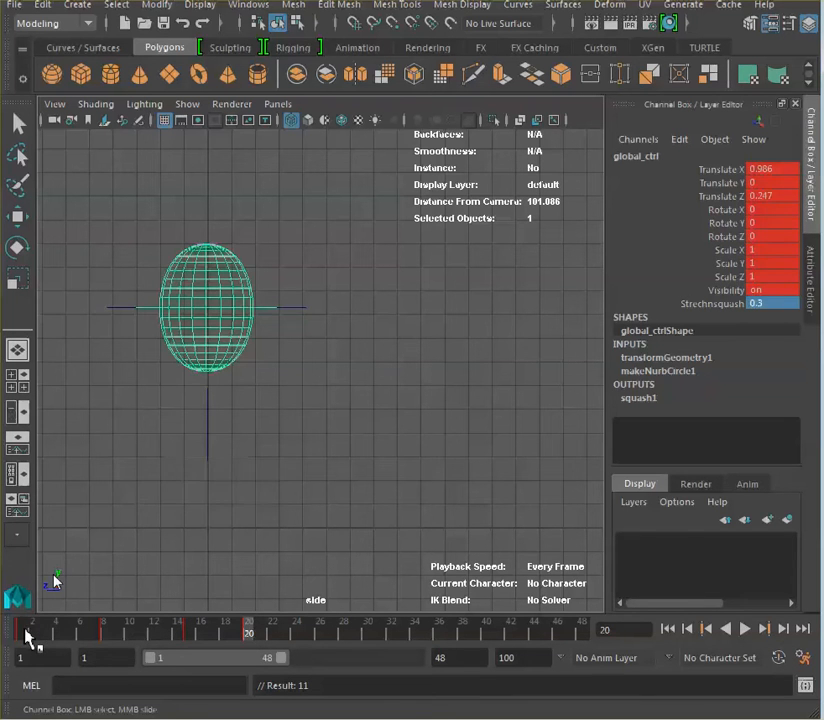
drag(25, 632, 276, 657)
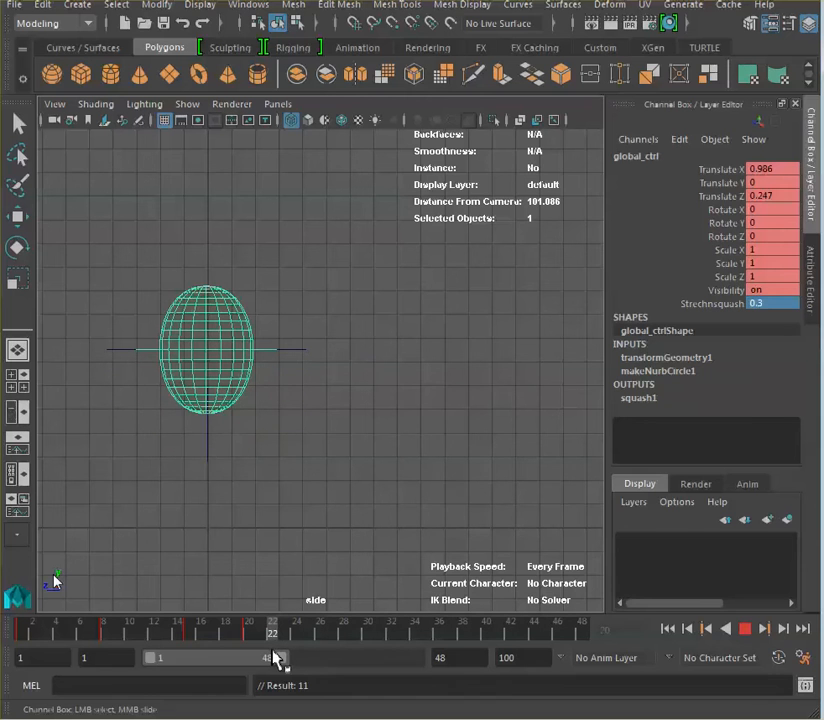
At Main_Ctrl's keyframe on frame 30, set global_ctrl's Strechnsquash to 0, keyframe global_ctrl, and scrub frames 20 to 30
click(306, 351)
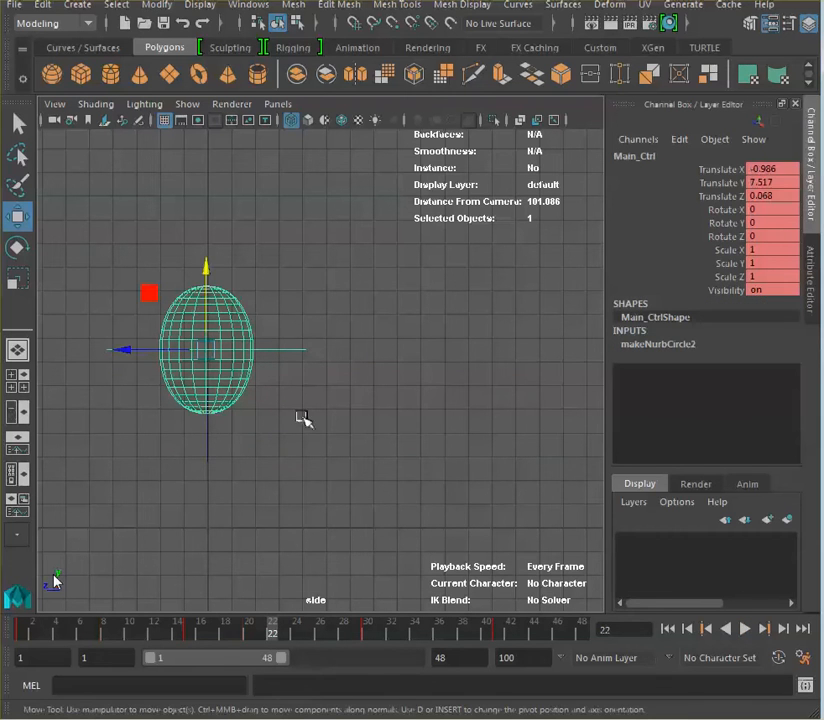
click(370, 634)
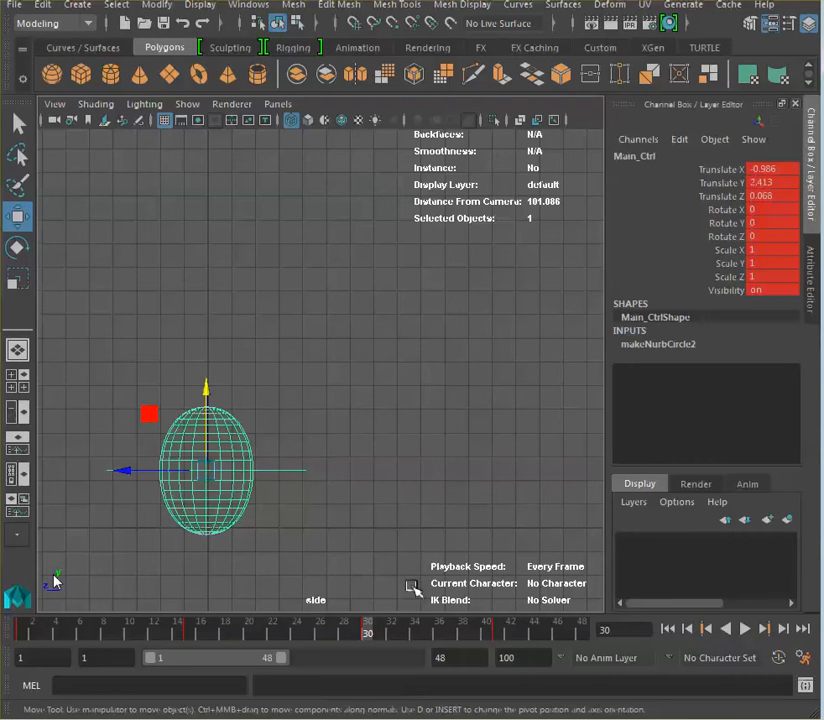
key(space)
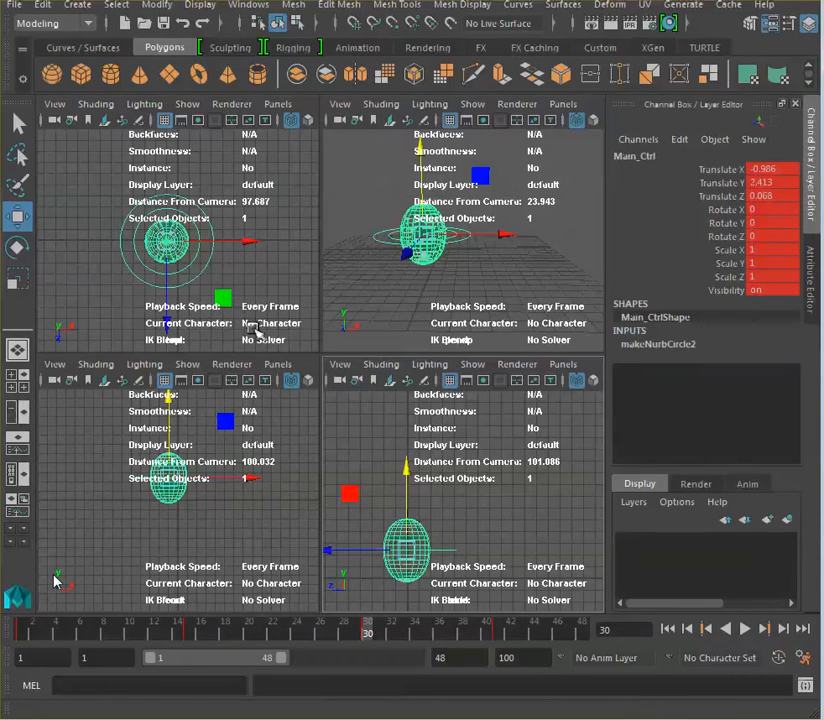
click(202, 258)
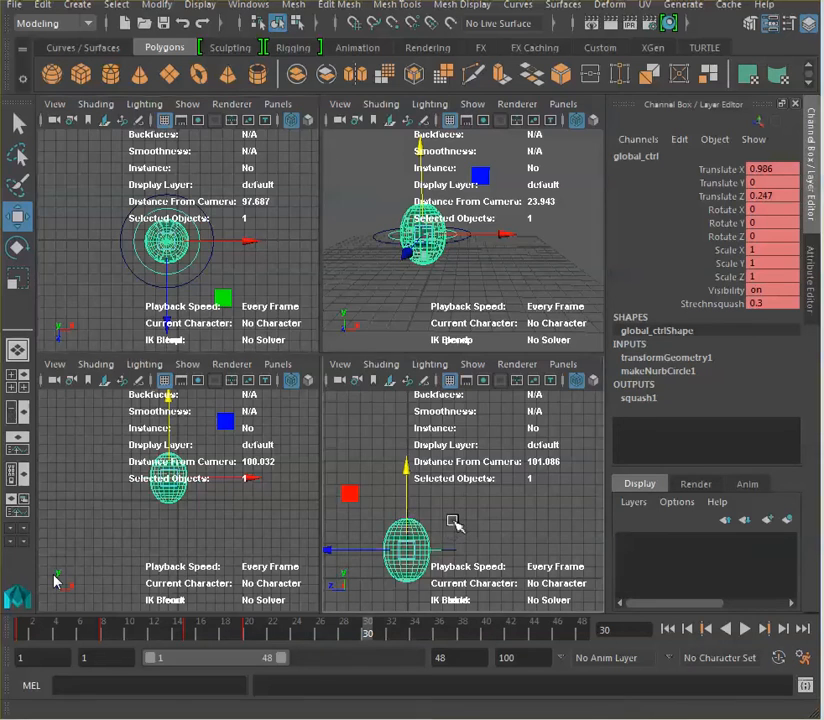
key(space)
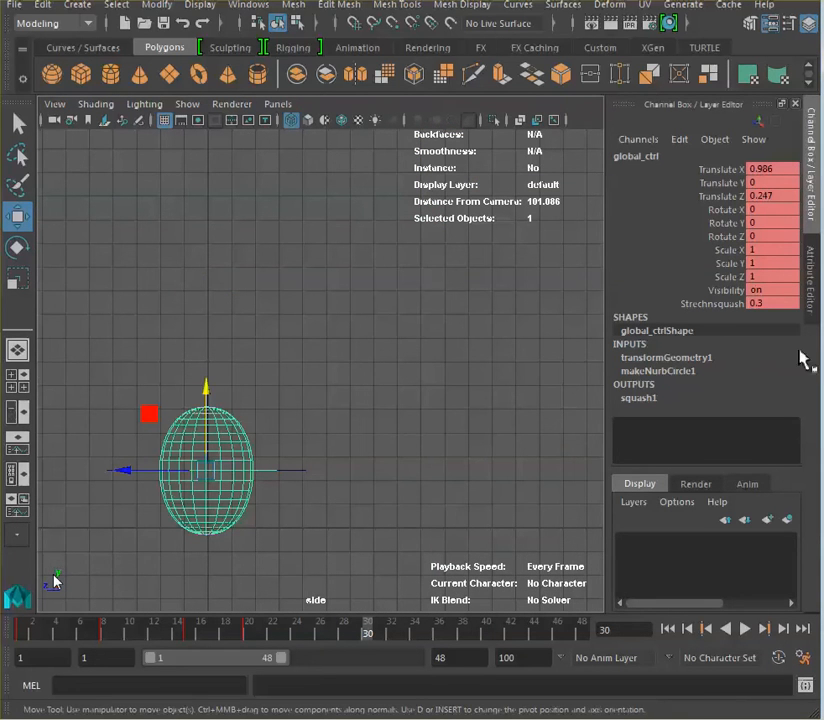
click(771, 302)
text(0)
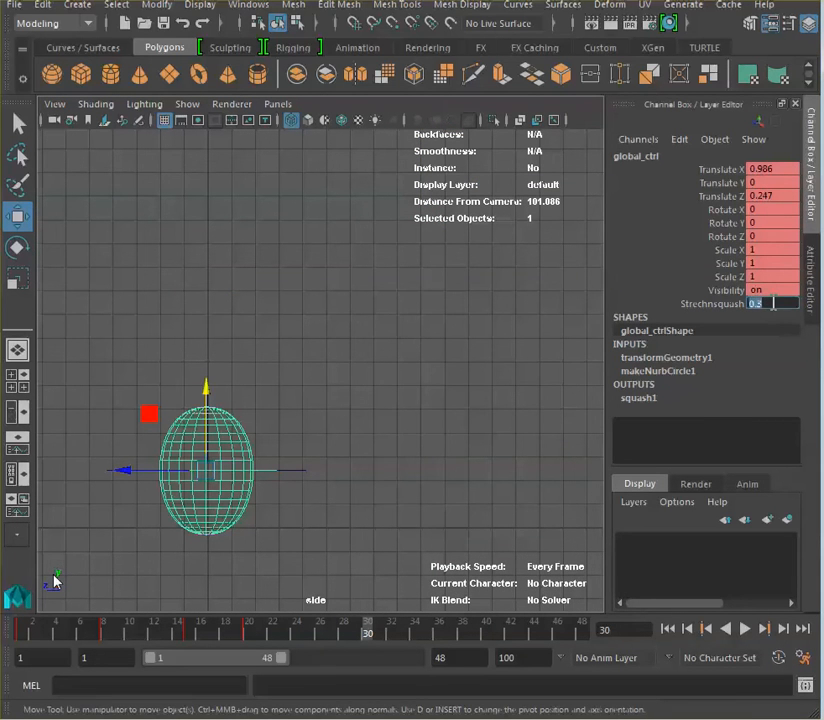
key(Return)
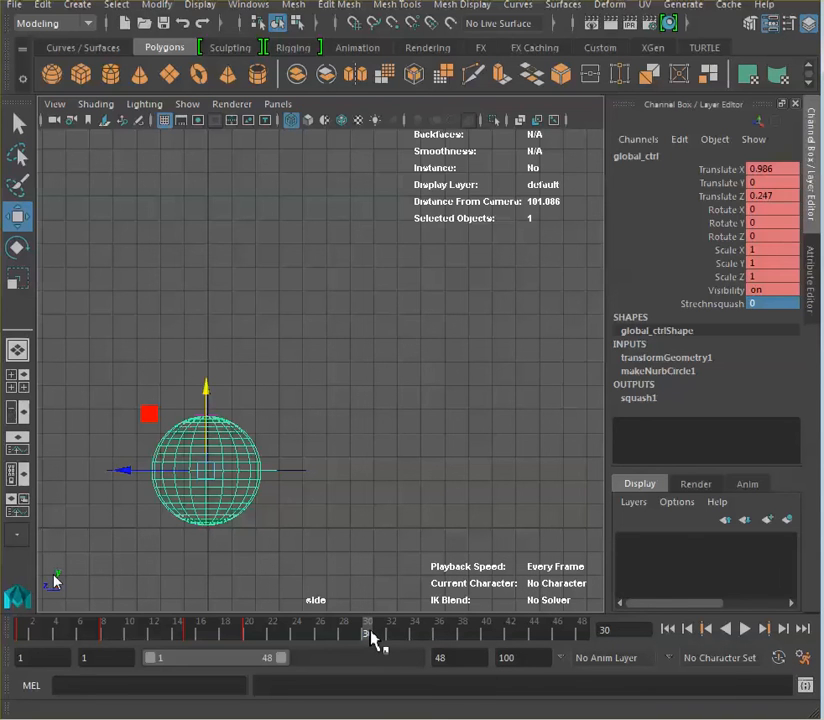
key(s)
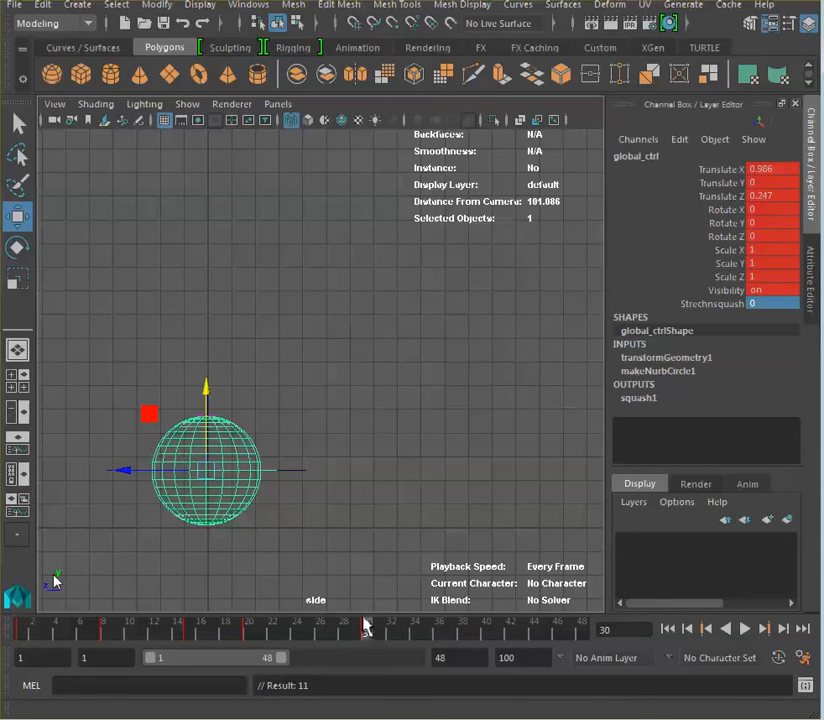
click(253, 632)
drag(253, 632, 372, 644)
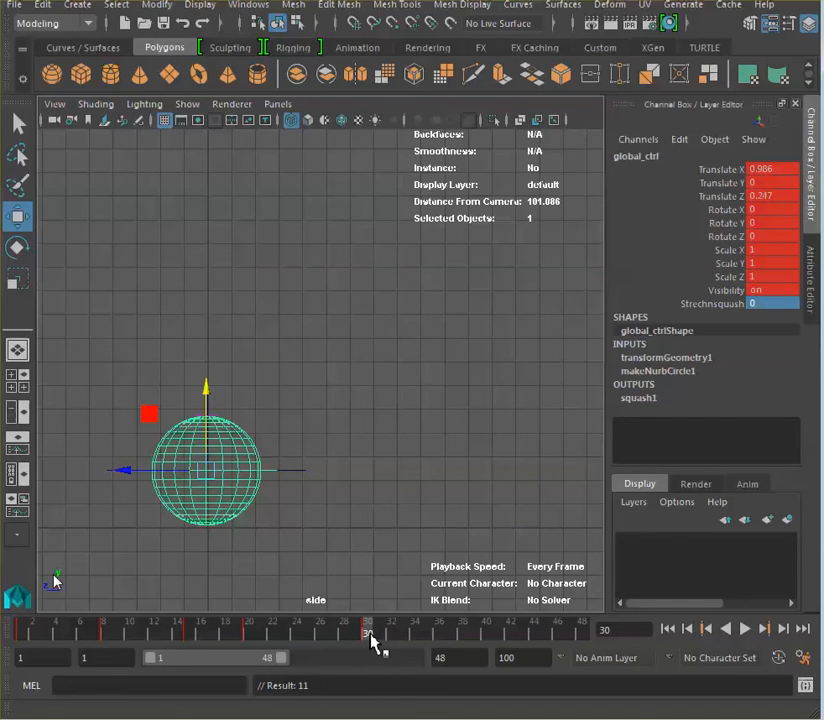